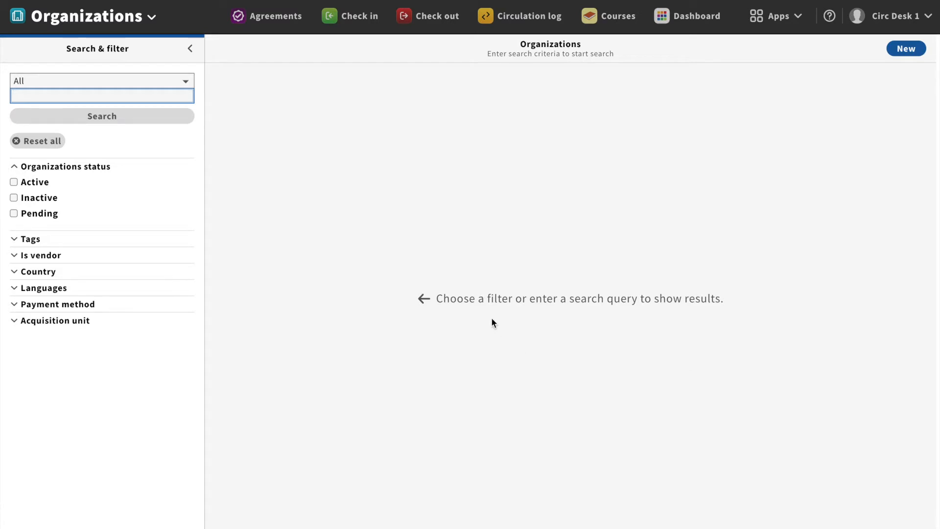
Keep the search on all fields and expand every organization filter group
click(185, 83)
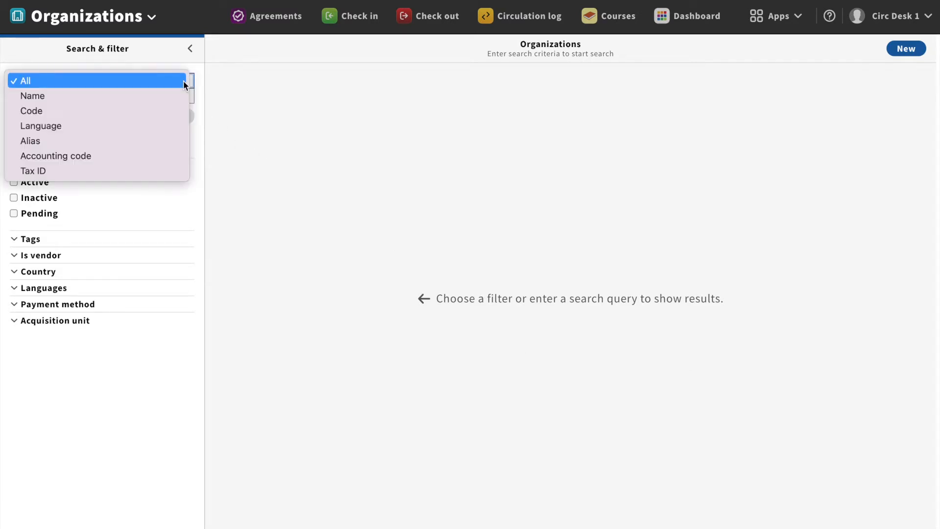
click(185, 82)
click(39, 238)
click(61, 287)
click(64, 341)
click(69, 387)
click(113, 423)
scroll(162, 410, down, 2)
click(157, 514)
scroll(157, 482, down, 1)
scroll(154, 401, up, 2)
Search organizations for a24, confirm there are no results, then reset the search
click(91, 96)
text(a24)
key(Return)
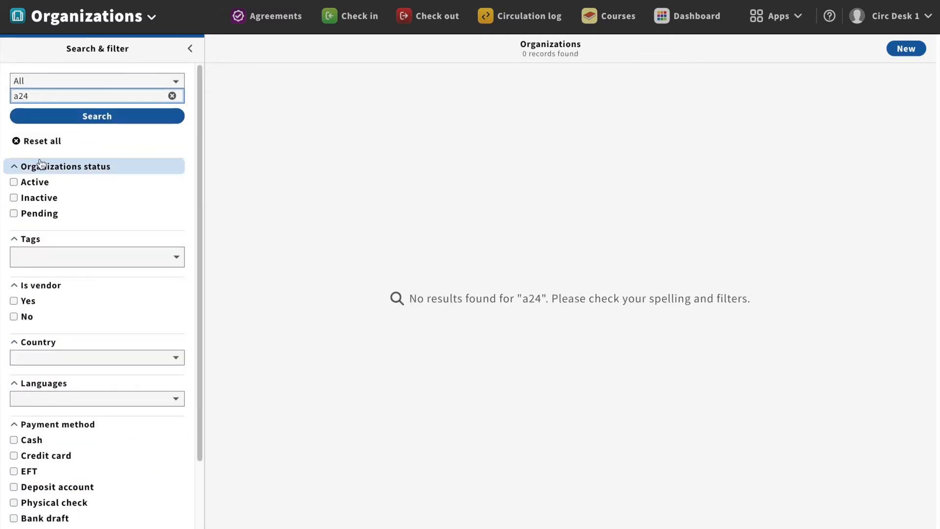
click(45, 146)
Create a new organization named A24 with code A24 and accounting code 1234abcd
click(909, 53)
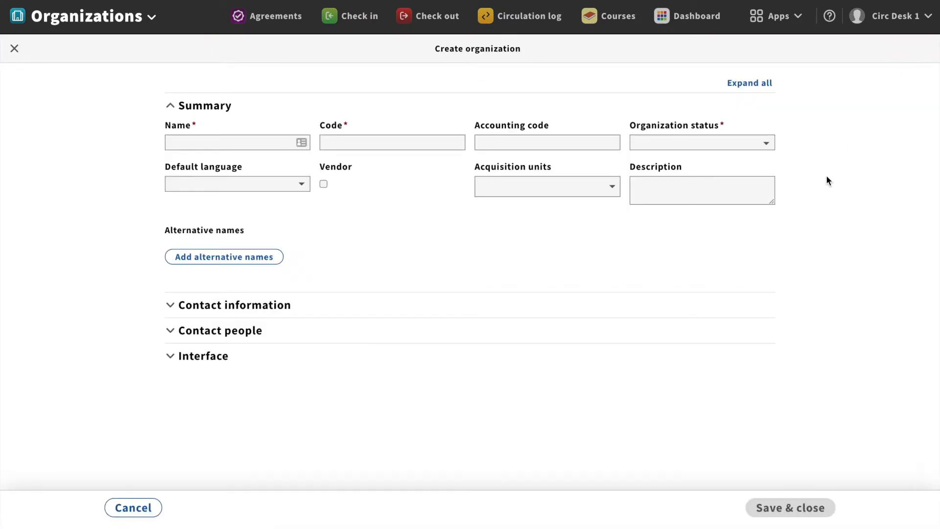
click(193, 142)
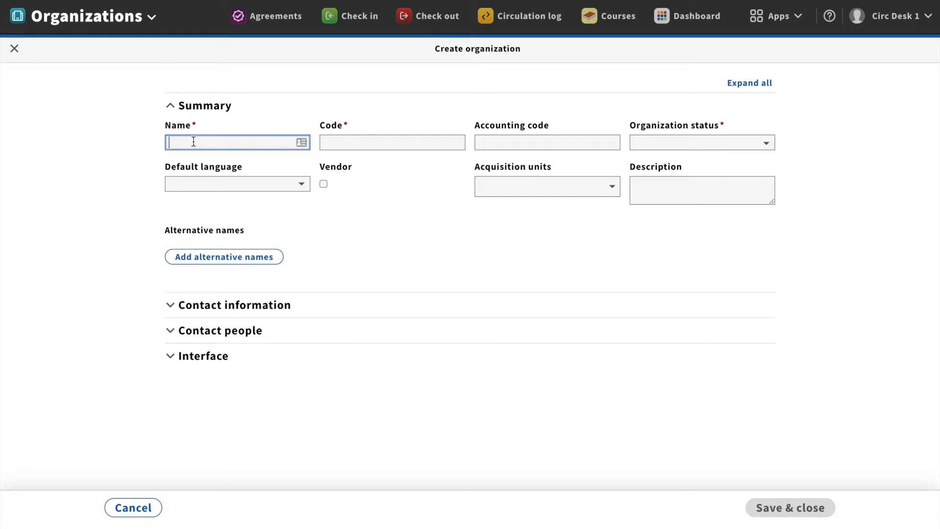
text(A24)
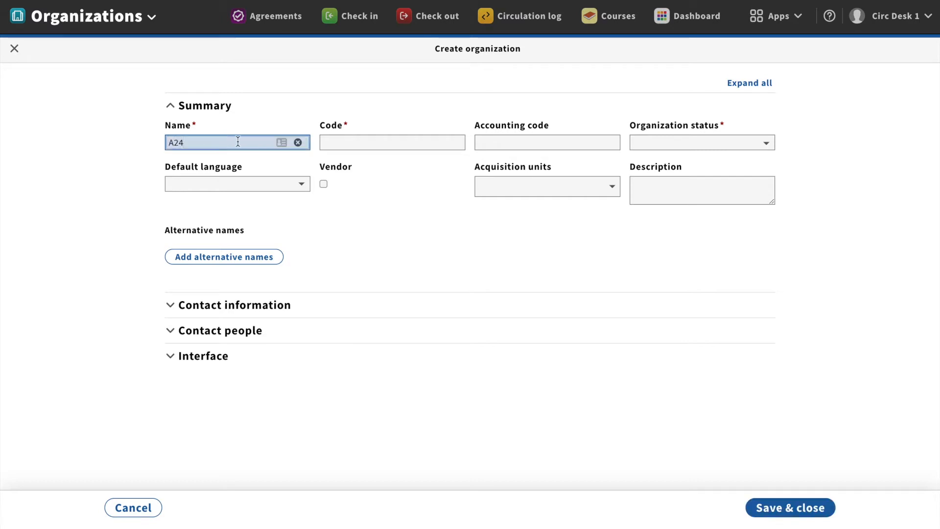
click(334, 142)
text(A24)
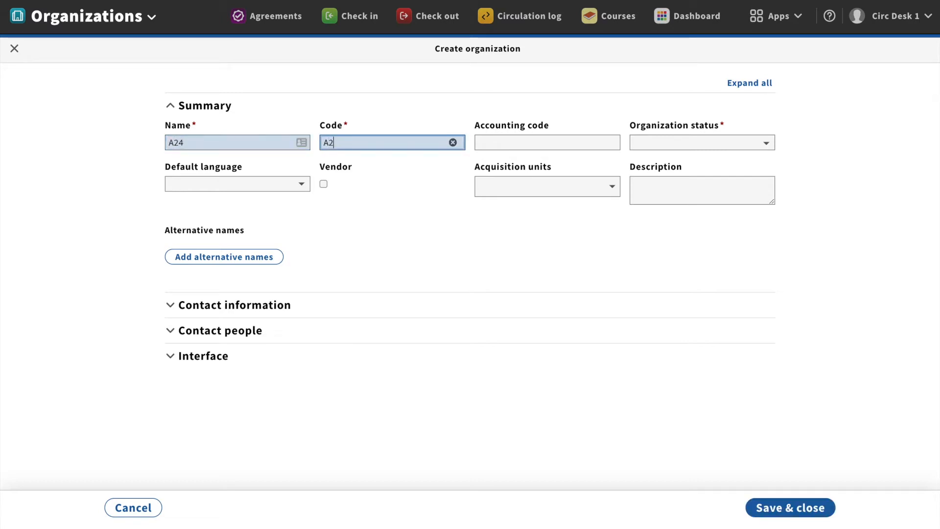
key(BackSpace)
key(BackSpace)
text(MAZ)
key(Tab)
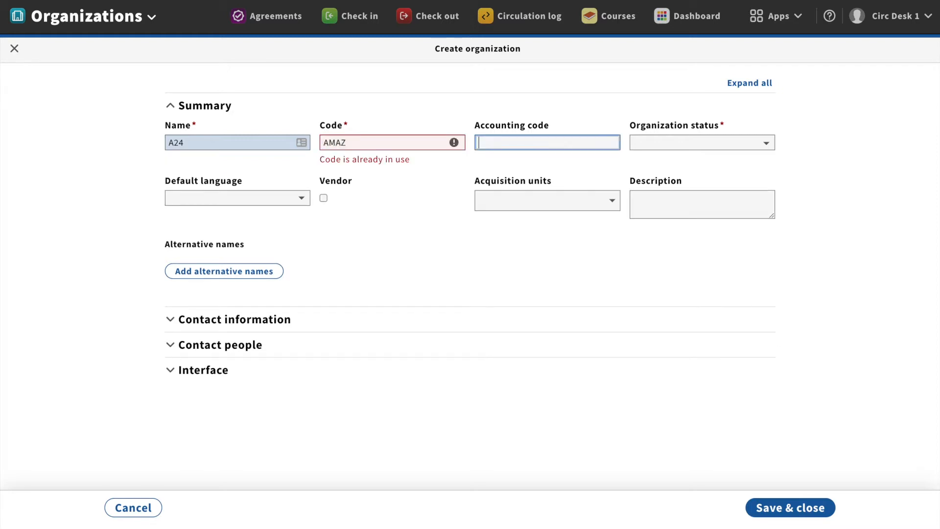
drag(368, 141, 322, 143)
text(A24)
key(Tab)
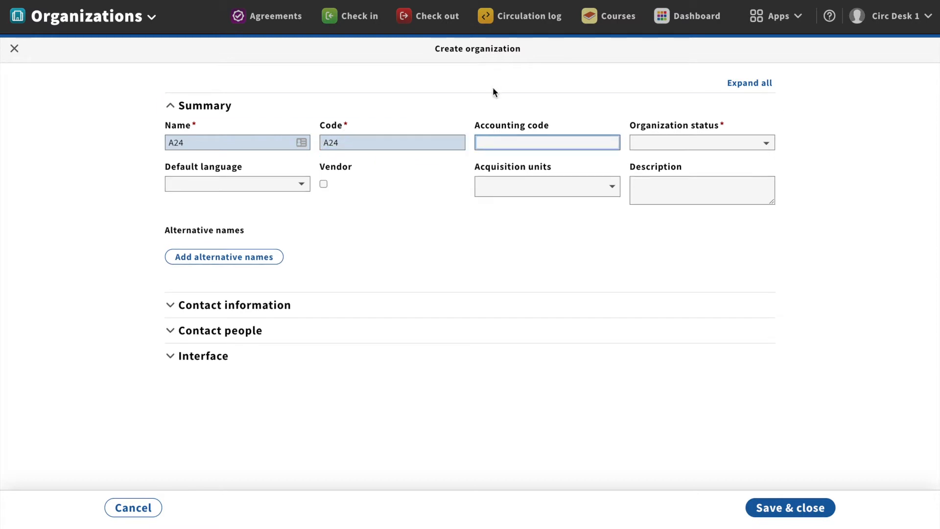
text(1234)
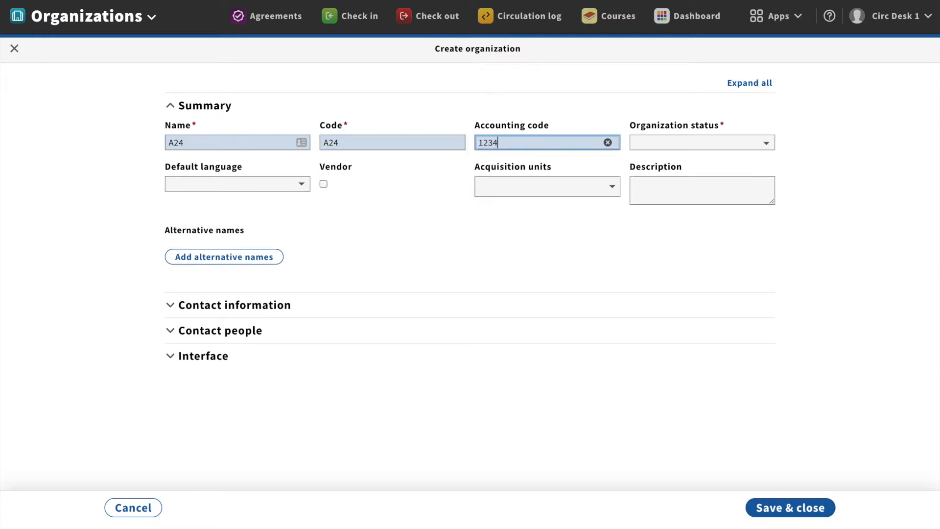
text(abcd)
Set the organization status to Active and mark it as a vendor
click(708, 142)
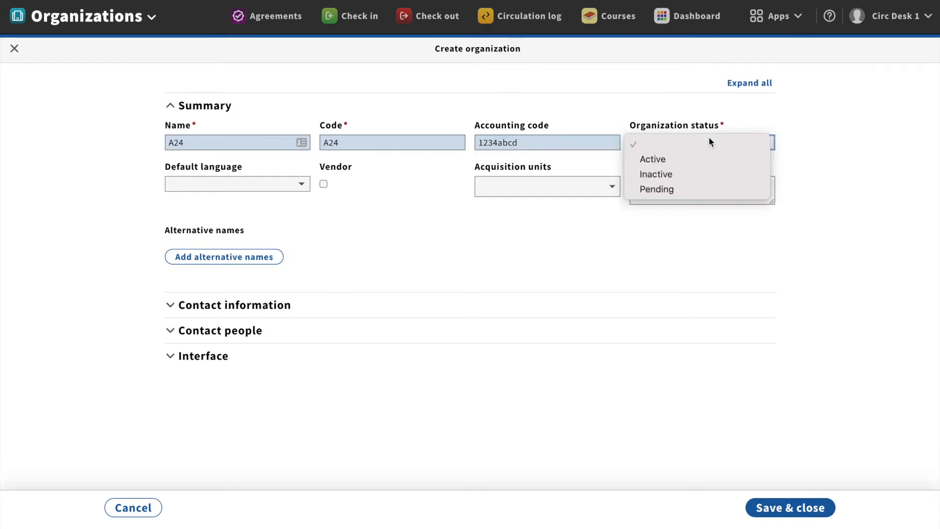
click(706, 155)
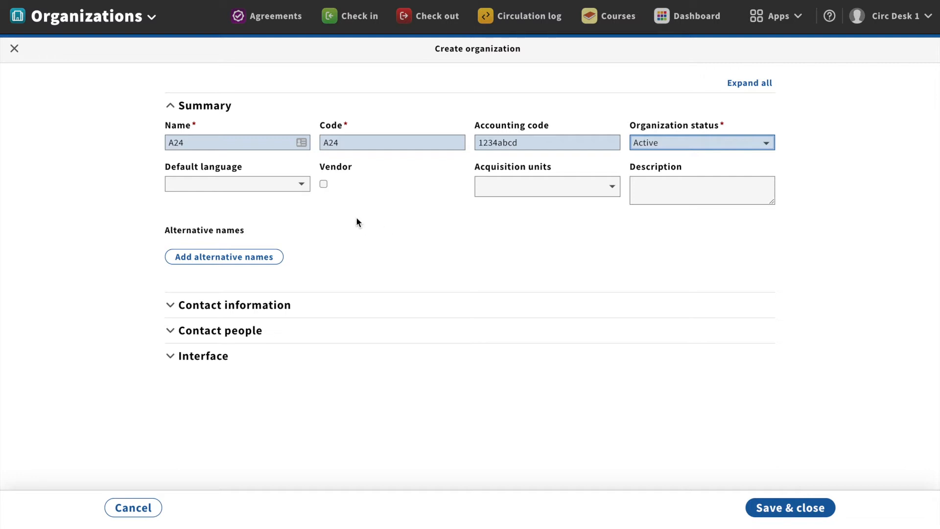
click(323, 185)
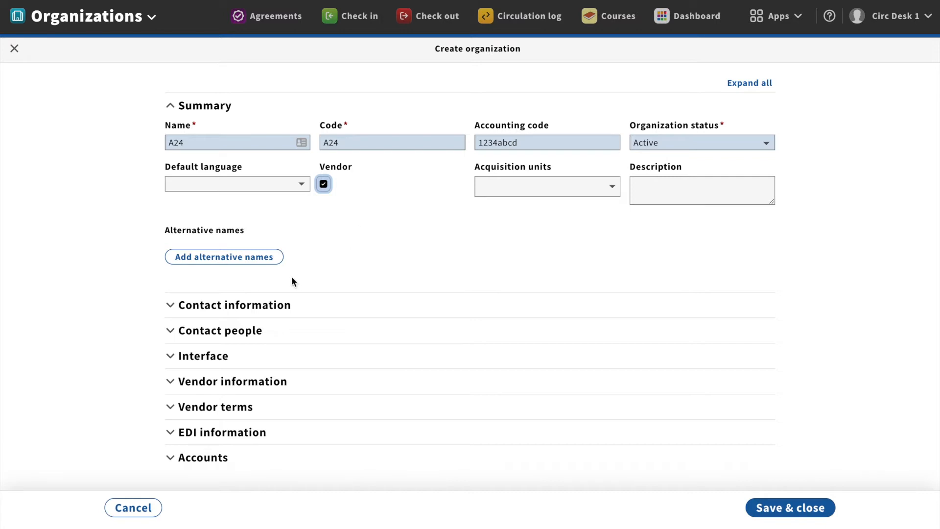
Add alias A23 described as 'Former Name of A24'
click(239, 259)
click(237, 272)
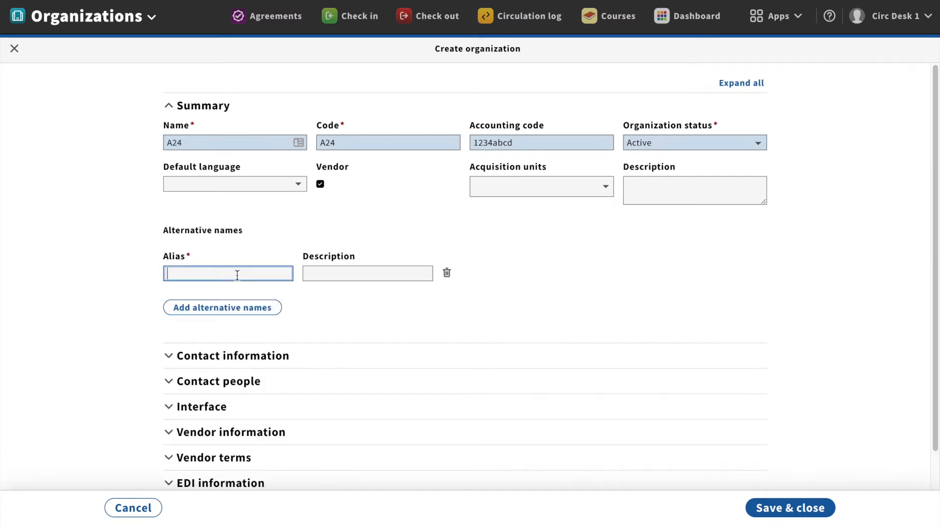
text(A23)
click(326, 270)
text(Former Name of A24)
Add a primary address with first line 1234, tagged Returns
scroll(509, 293, down, 2)
click(522, 322)
scroll(631, 390, down, 3)
scroll(635, 387, down, 1)
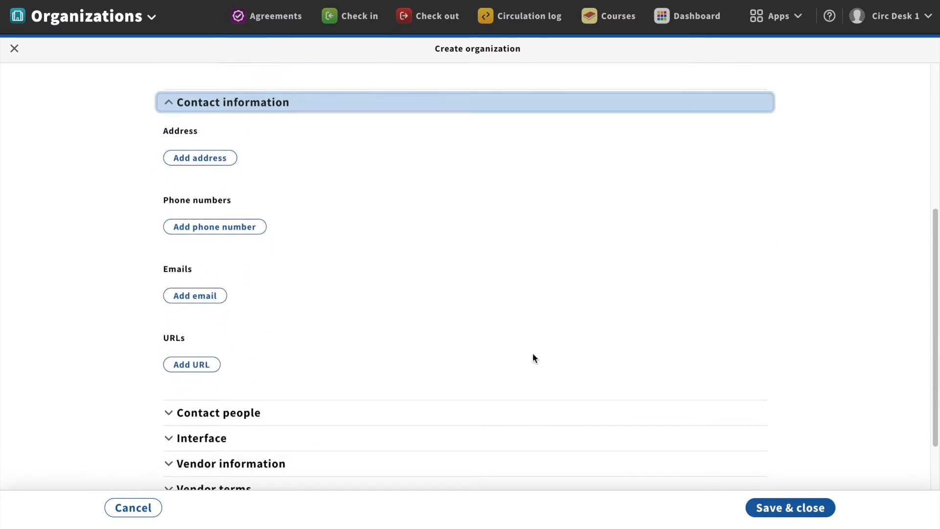
click(209, 156)
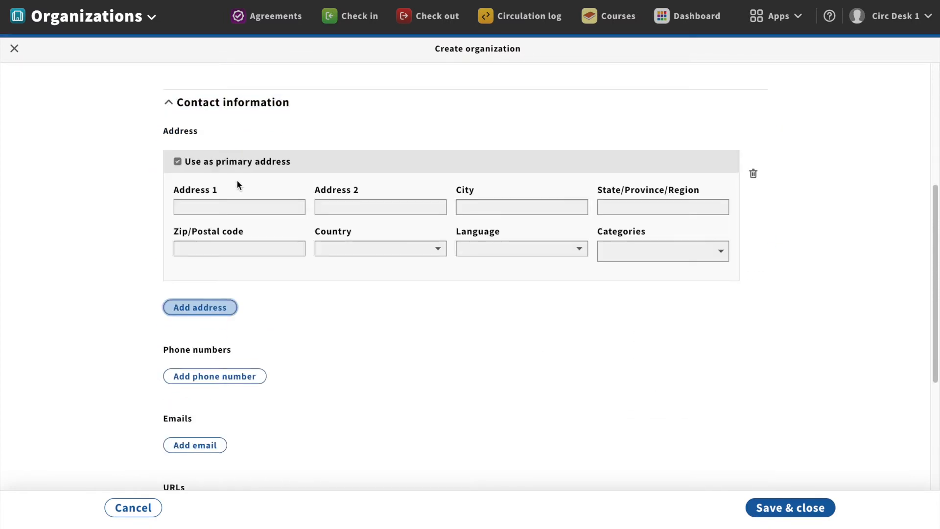
click(238, 208)
text(1234)
key(Tab)
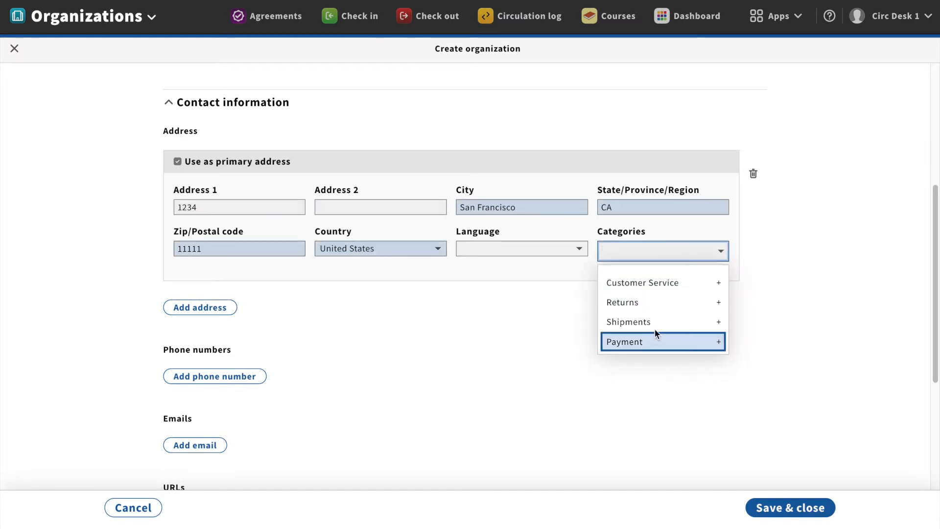
scroll(654, 323, down, 1)
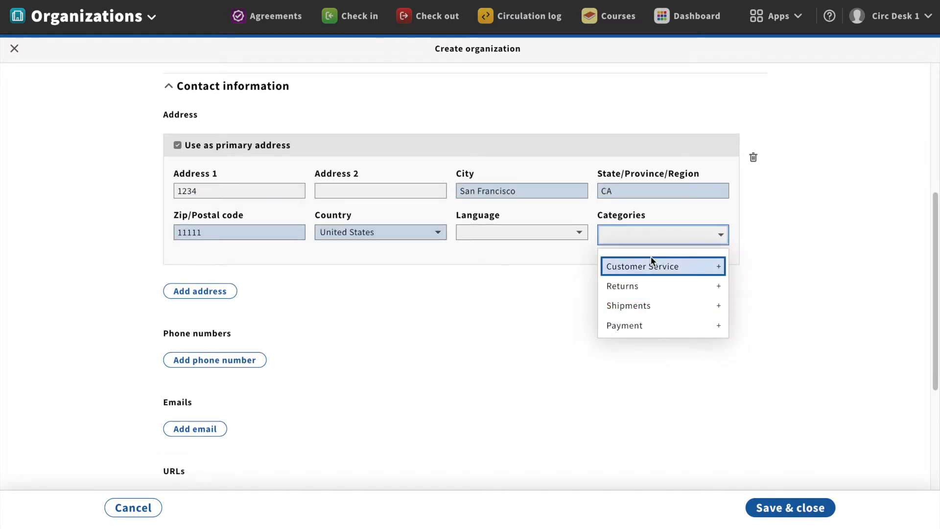
click(674, 290)
click(375, 315)
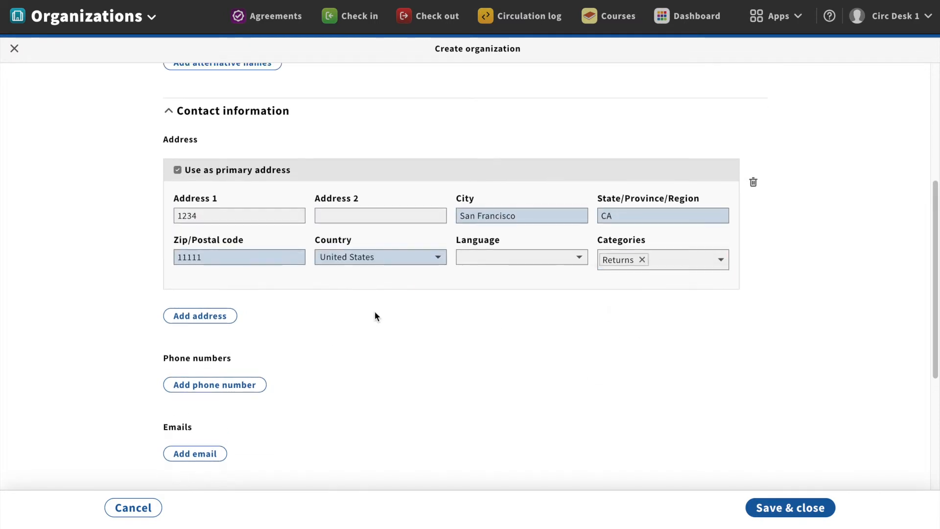
Add an Office phone number tagged Customer Service and Returns
click(215, 385)
scroll(215, 385, down, 2)
click(239, 350)
text((111) 111-1111)
click(380, 350)
click(362, 365)
click(676, 352)
click(676, 384)
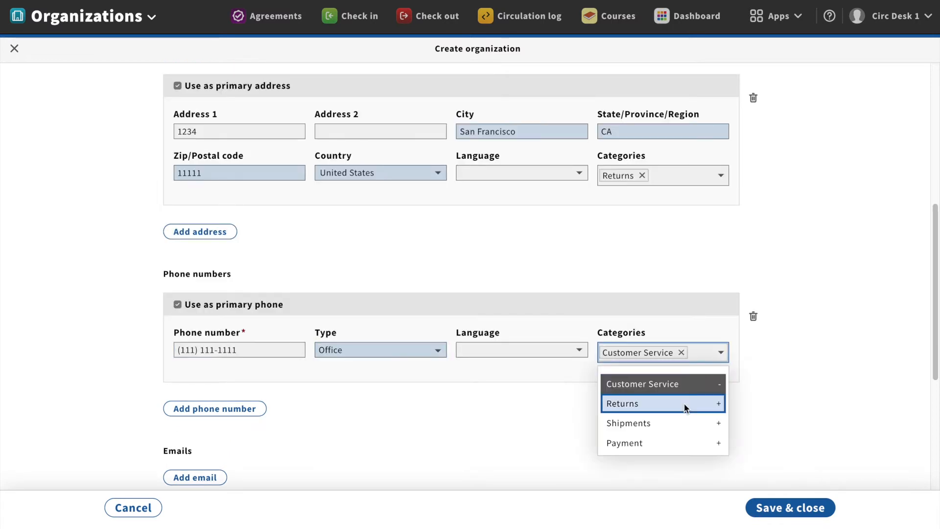
click(685, 404)
scroll(296, 380, down, 3)
Add the support email address described 'Main email for all services' and open its categories
click(195, 346)
click(269, 397)
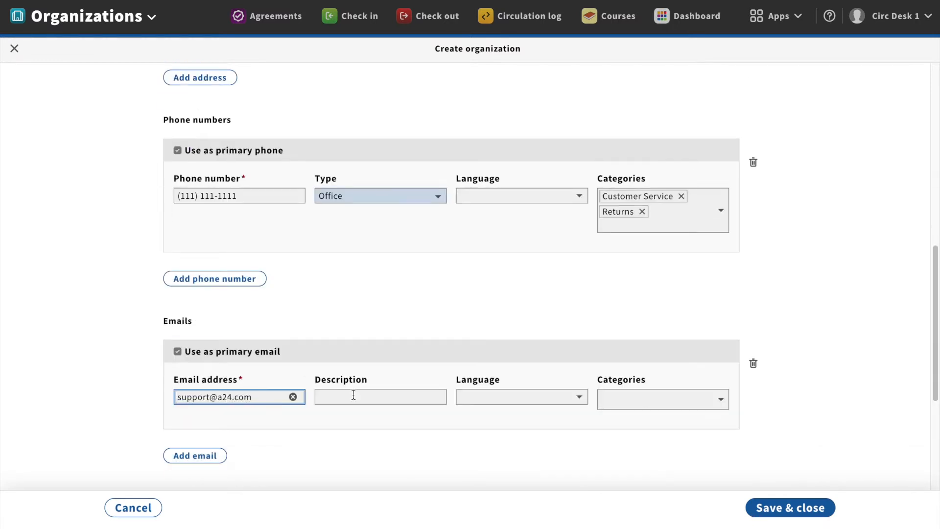
click(353, 395)
text(Main email for all services)
click(632, 403)
scroll(448, 421, down, 1)
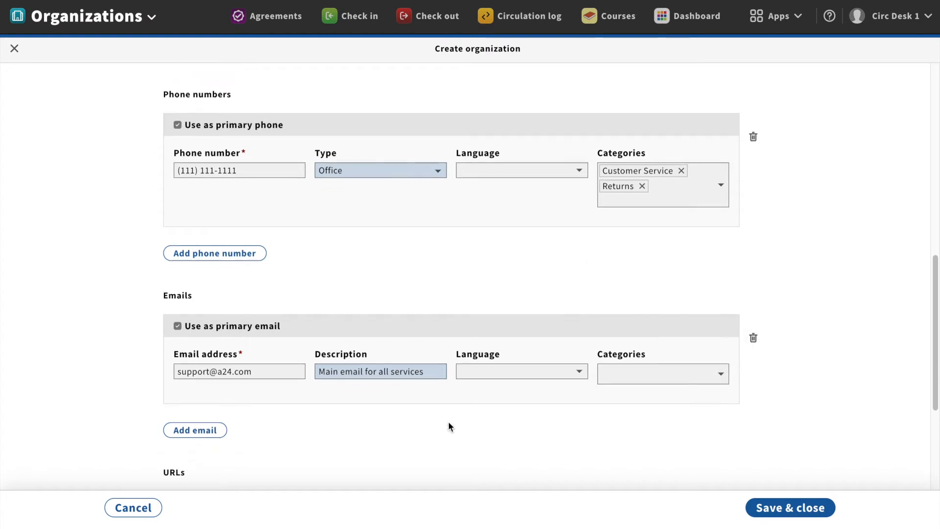
scroll(449, 424, down, 4)
scroll(449, 427, up, 6)
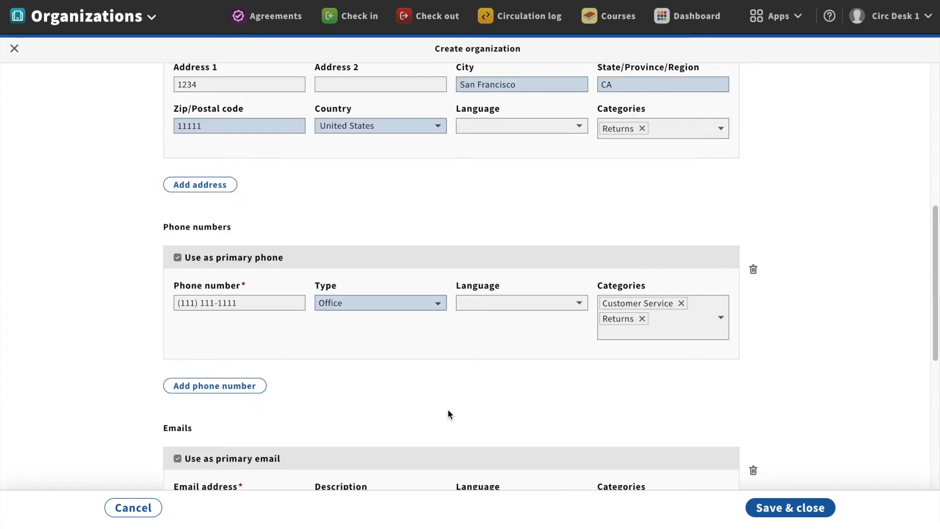
scroll(447, 414, down, 7)
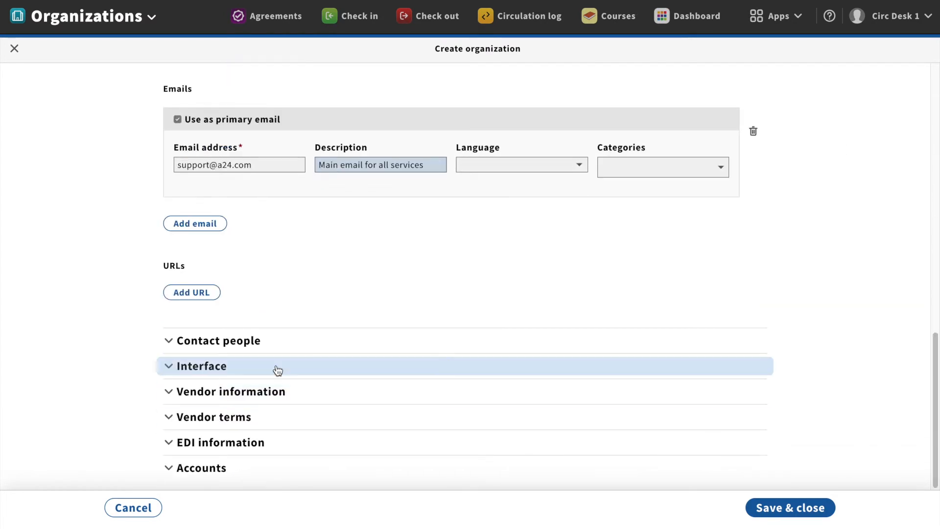
Find an existing contact by name search and attach it to the organization
click(273, 342)
click(198, 336)
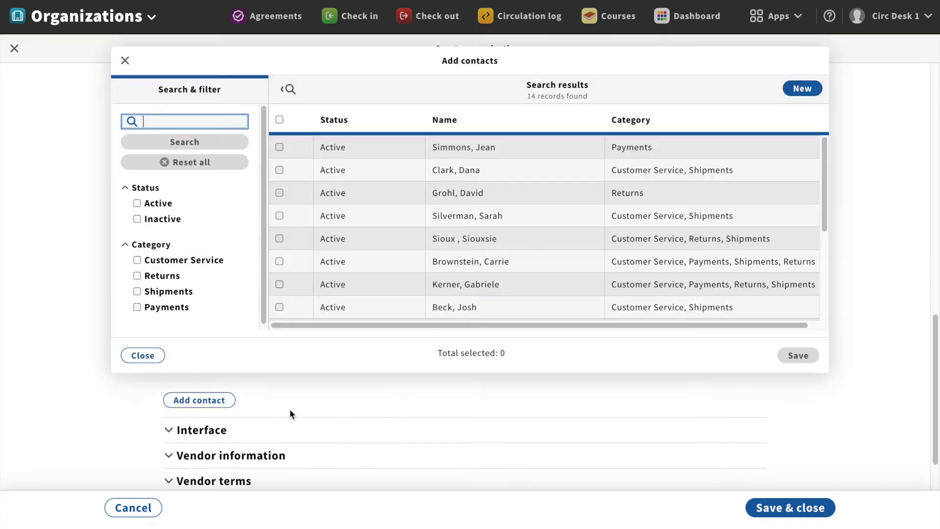
scroll(455, 279, down, 5)
scroll(454, 279, up, 5)
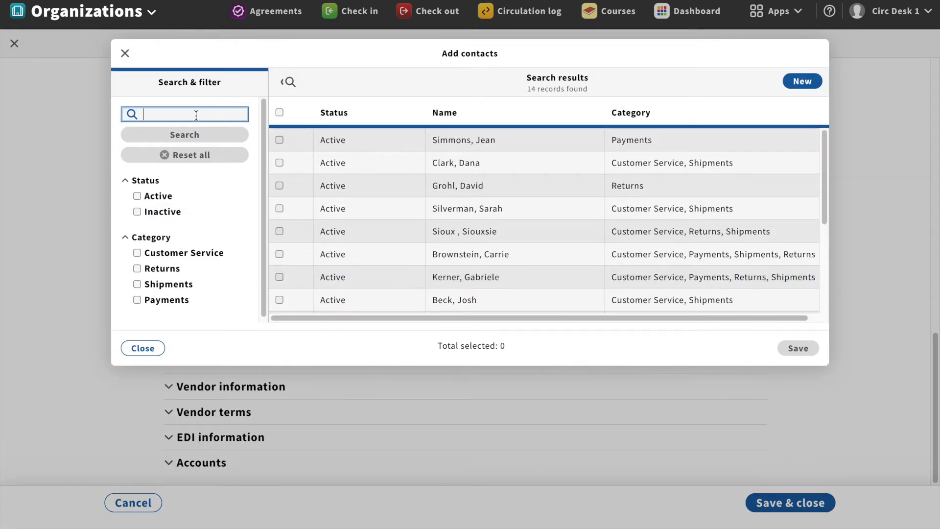
text(tupaki)
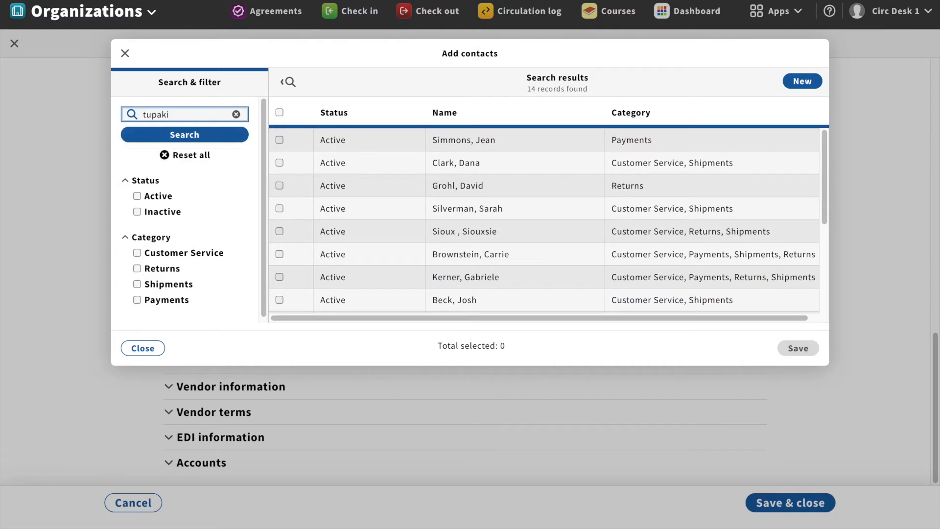
key(Return)
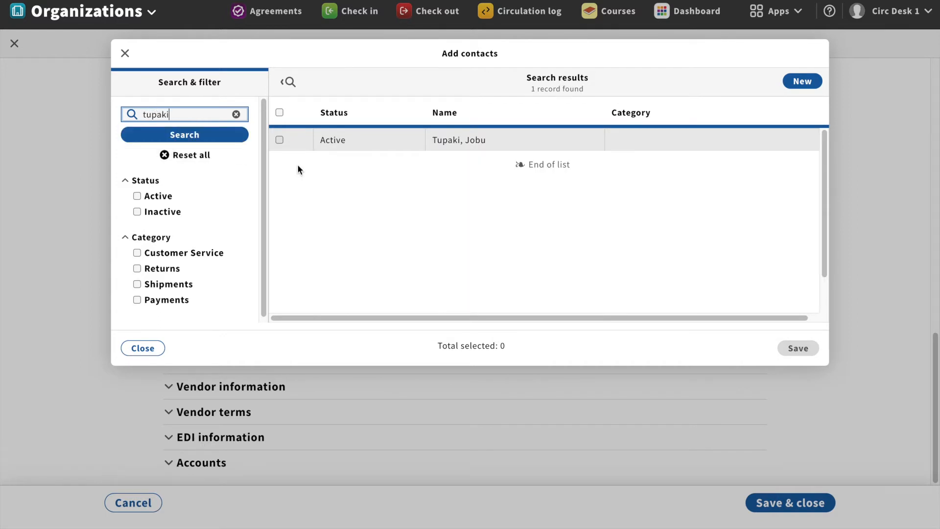
click(279, 141)
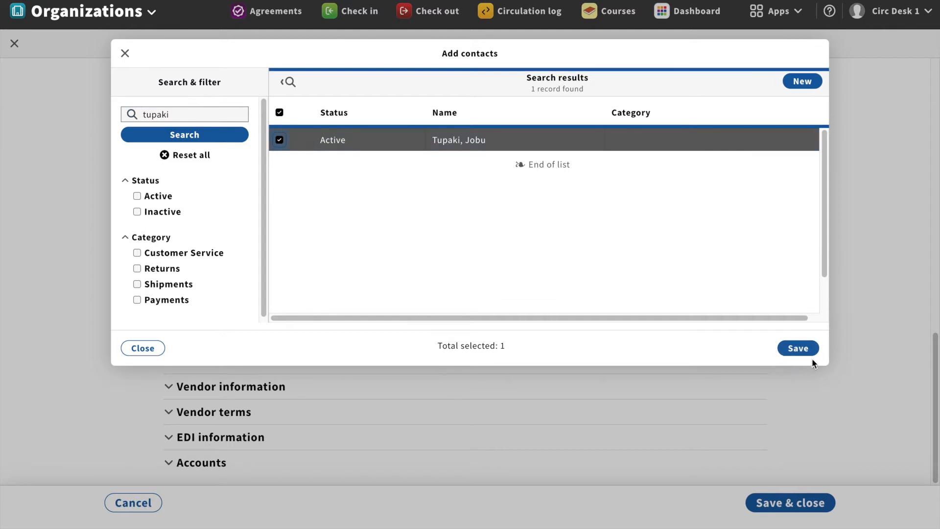
click(791, 349)
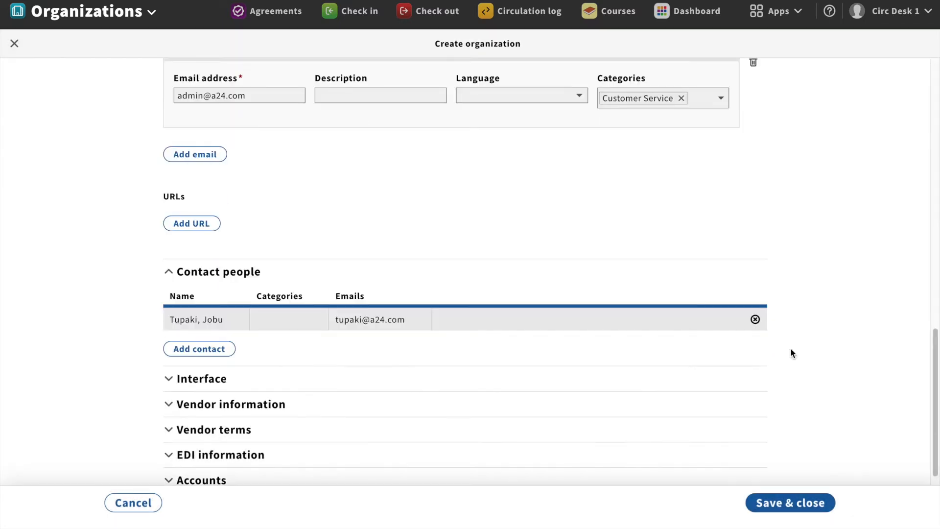
Close the contact list without adding another contact and save the A24 organization
click(207, 349)
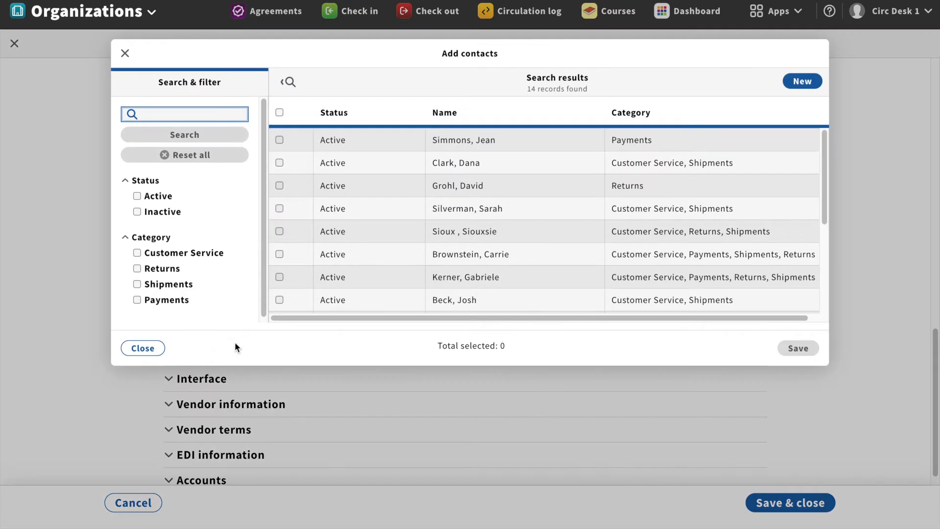
click(801, 83)
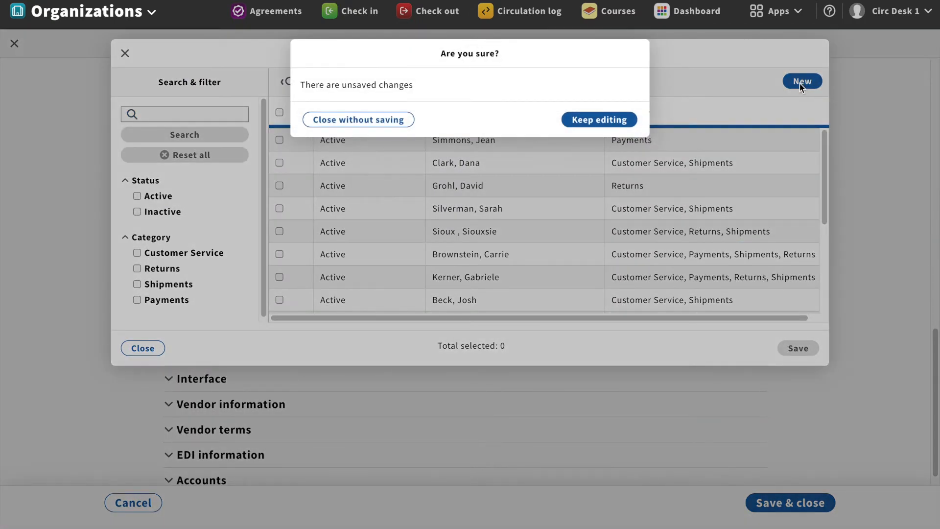
click(613, 120)
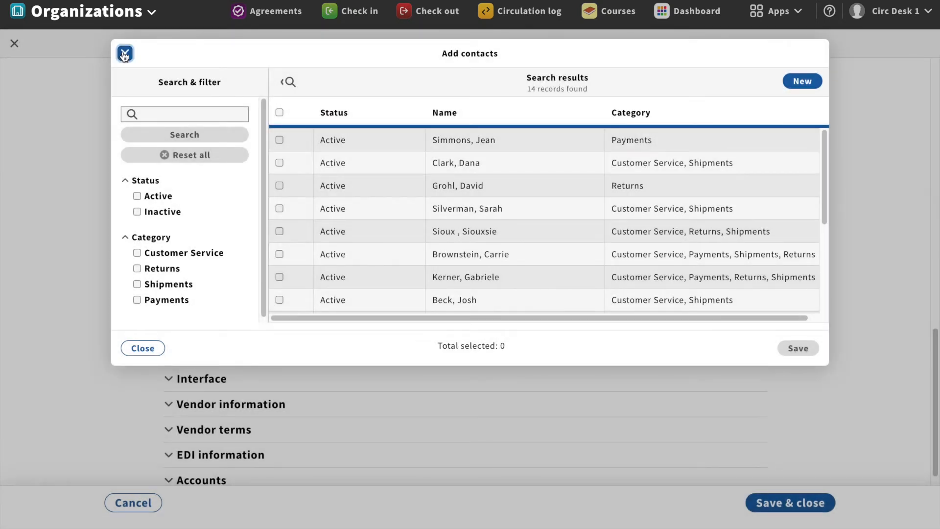
click(126, 52)
click(801, 502)
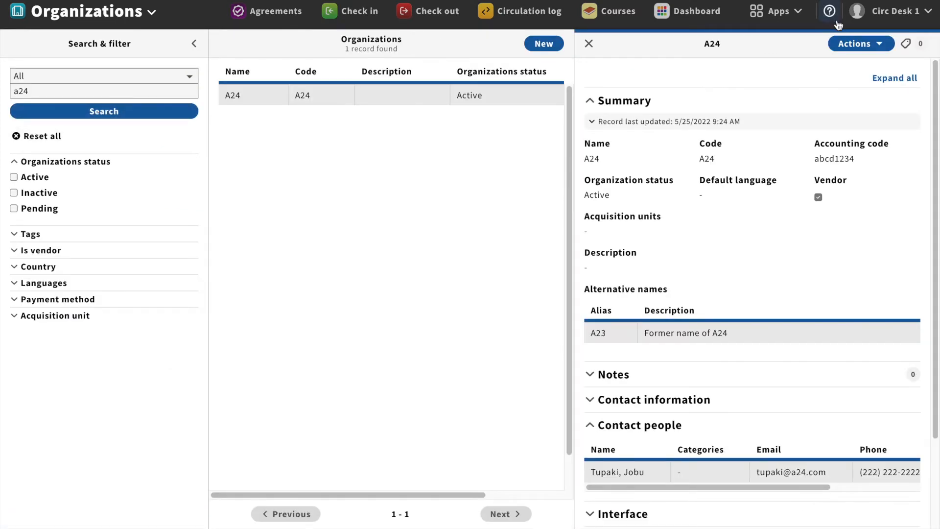
Edit A24, expand Contact people, and bring up the Add contacts list
click(855, 44)
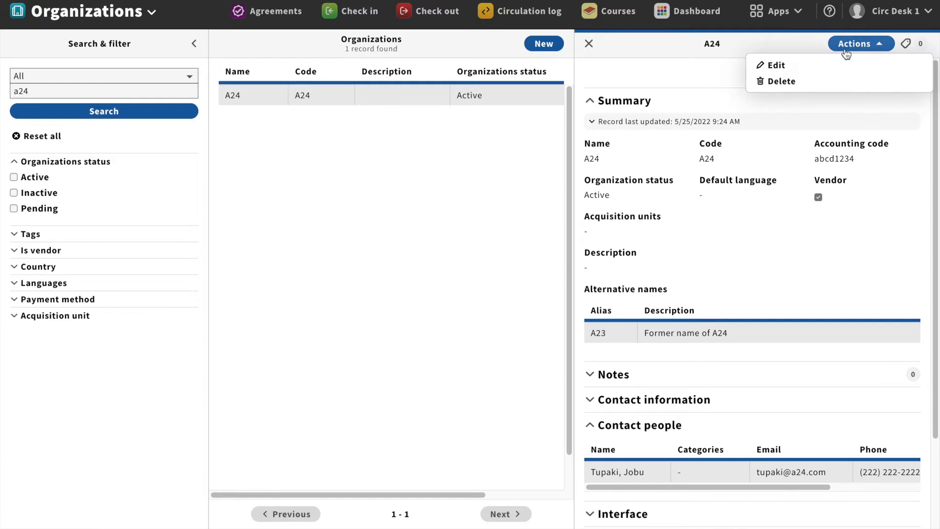
click(821, 62)
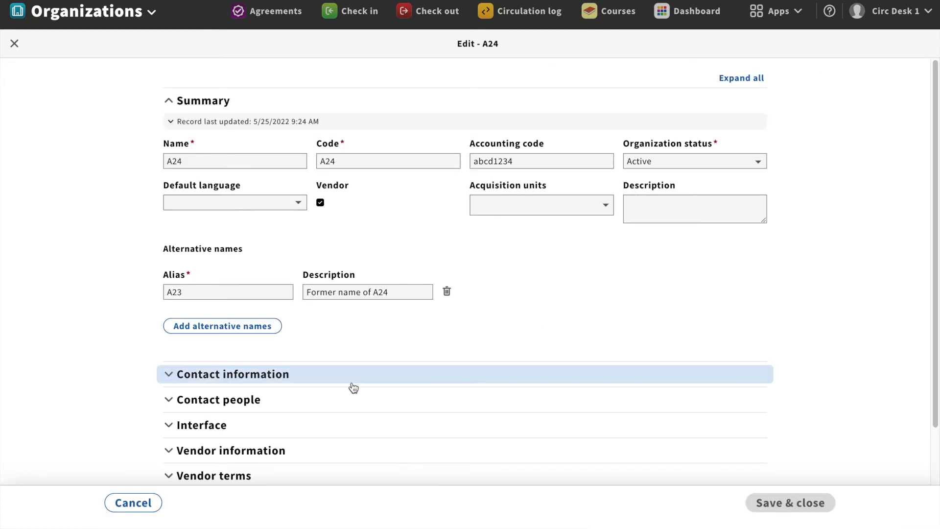
click(351, 408)
scroll(420, 398, down, 3)
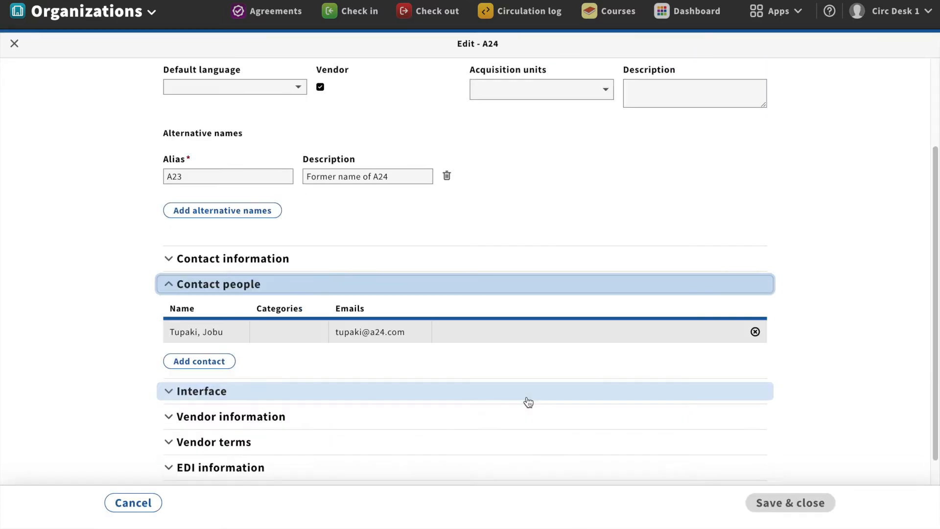
click(214, 333)
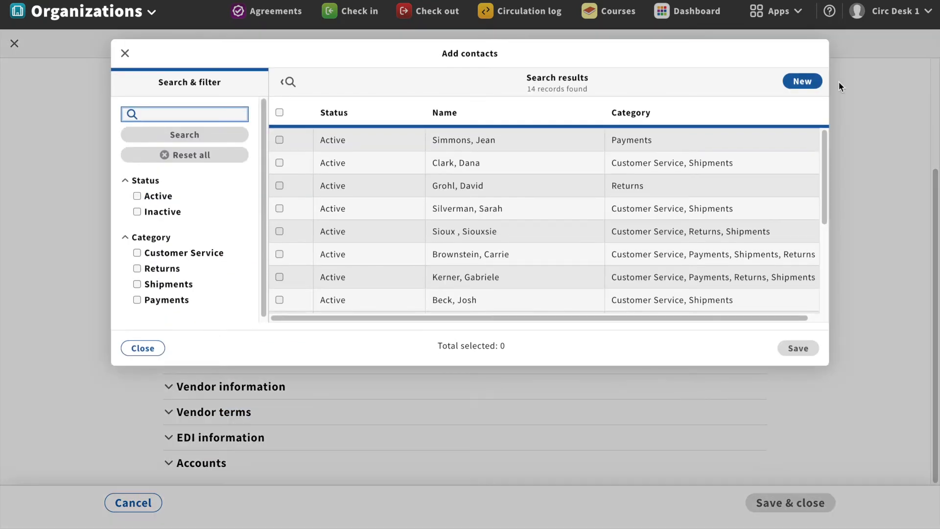
Start a new Active contact with the last and first name filled in
click(802, 85)
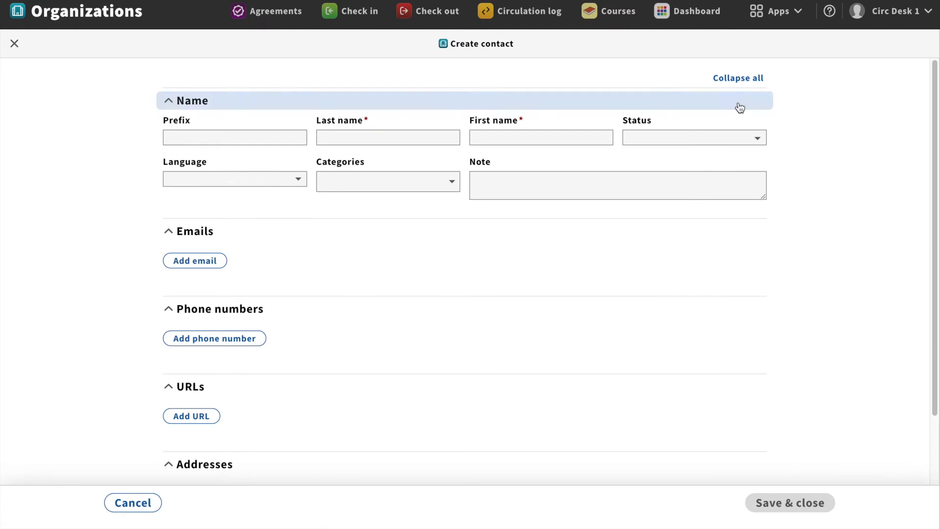
click(391, 137)
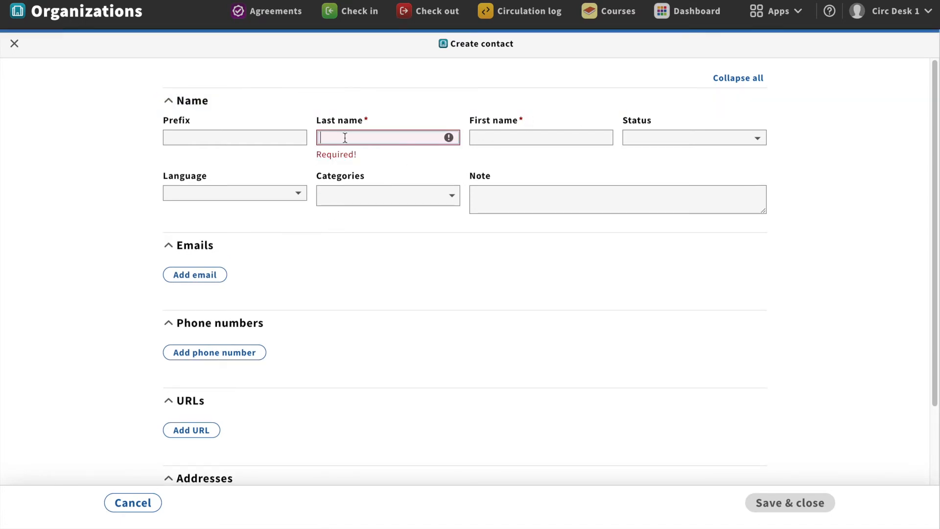
key(Tab)
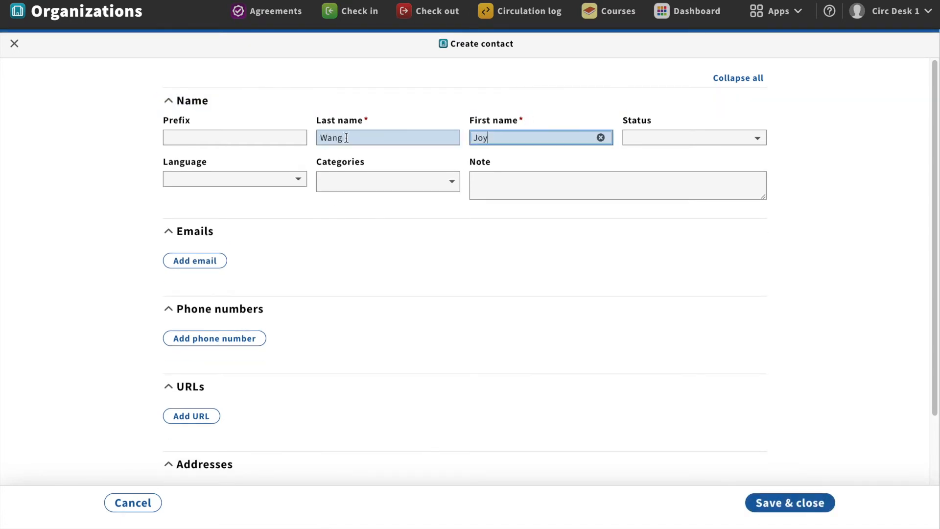
click(710, 138)
click(642, 153)
Give the contact an email address tagged Returns and save it
click(218, 263)
click(266, 276)
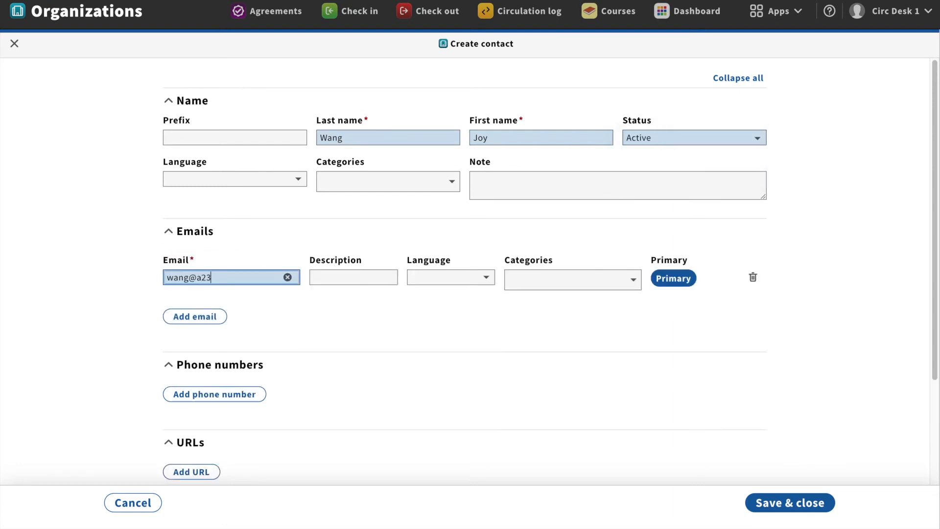
click(618, 279)
click(600, 330)
click(782, 345)
scroll(512, 444, down, 3)
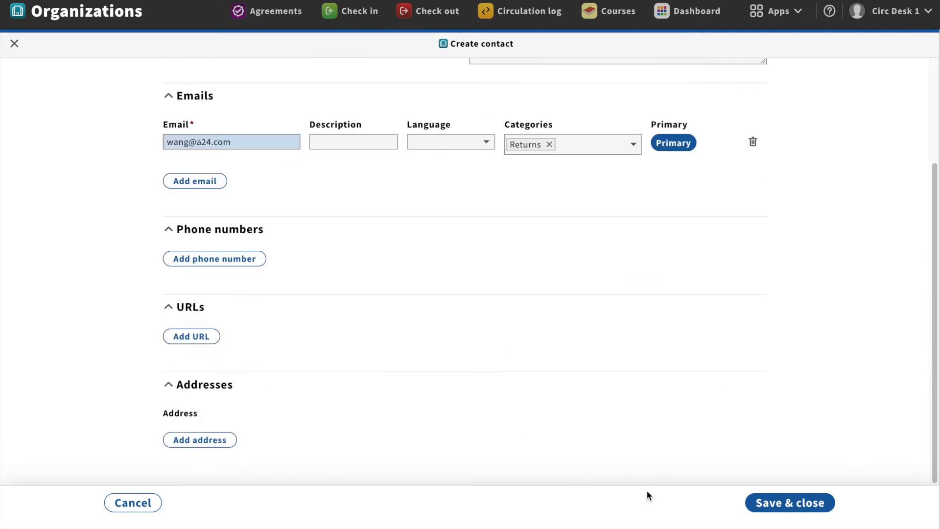
click(766, 504)
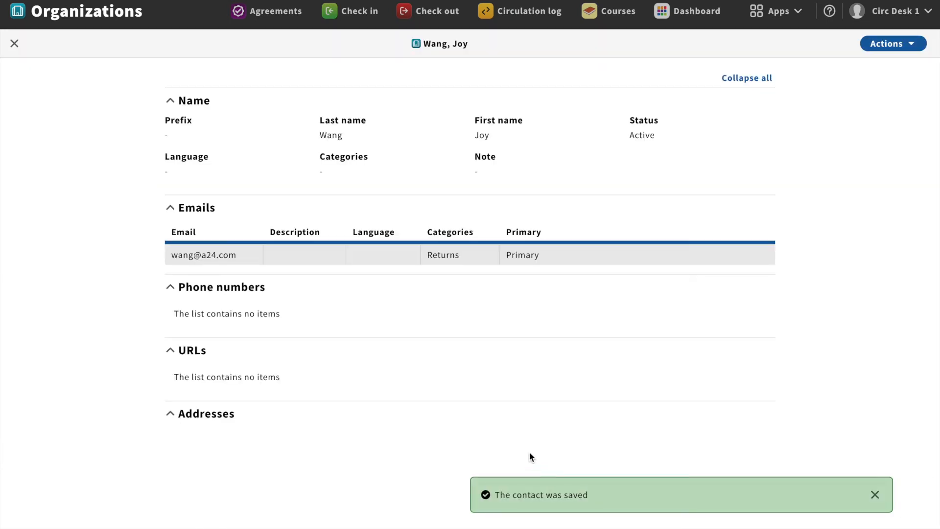
Close the new contact, check that A24 lists both contacts, and expand Interface
click(14, 43)
click(289, 403)
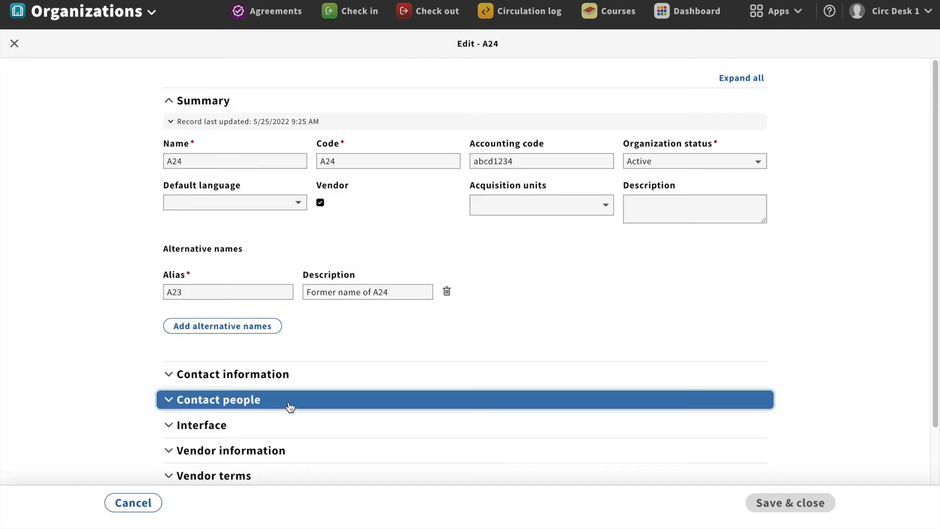
scroll(806, 389, down, 2)
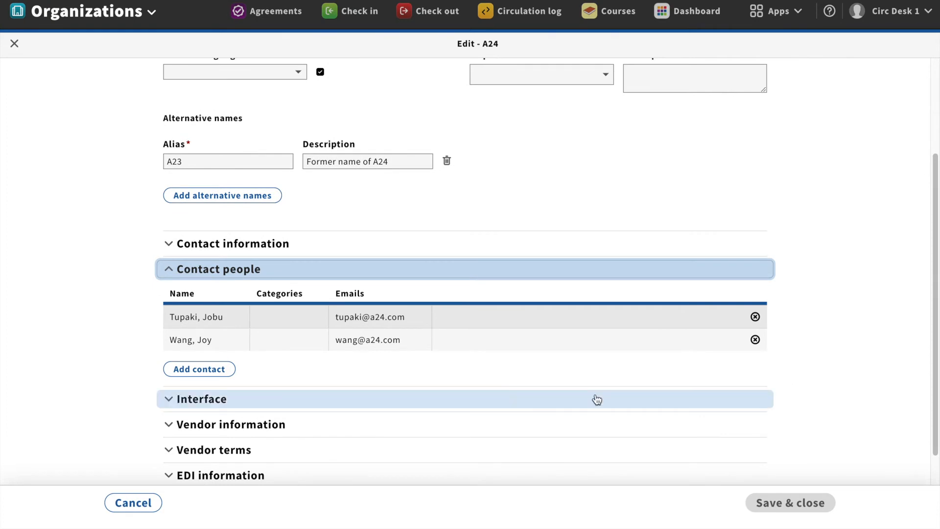
scroll(333, 375, down, 1)
scroll(329, 376, down, 1)
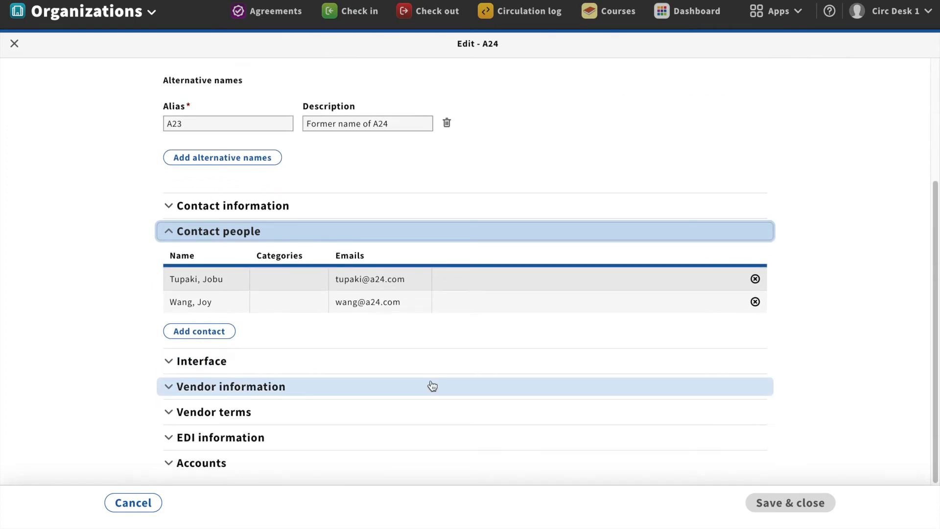
click(219, 361)
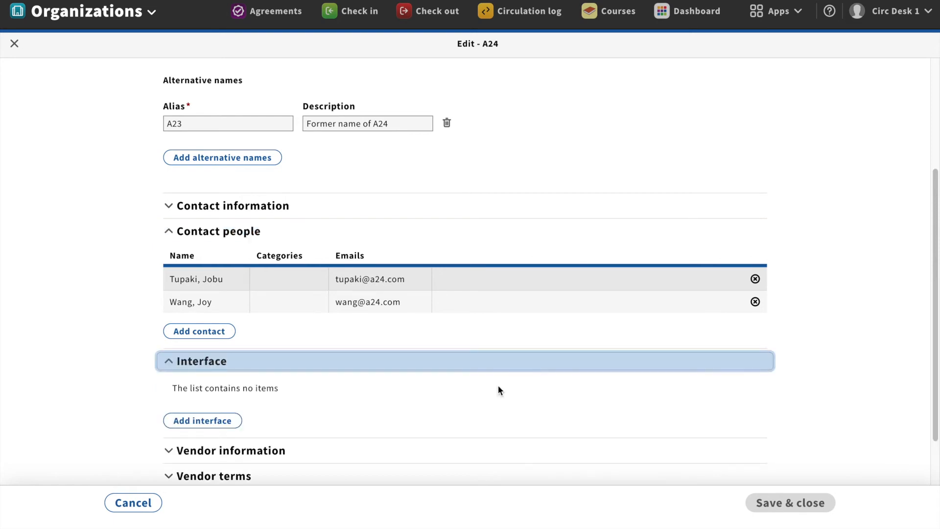
scroll(386, 418, down, 3)
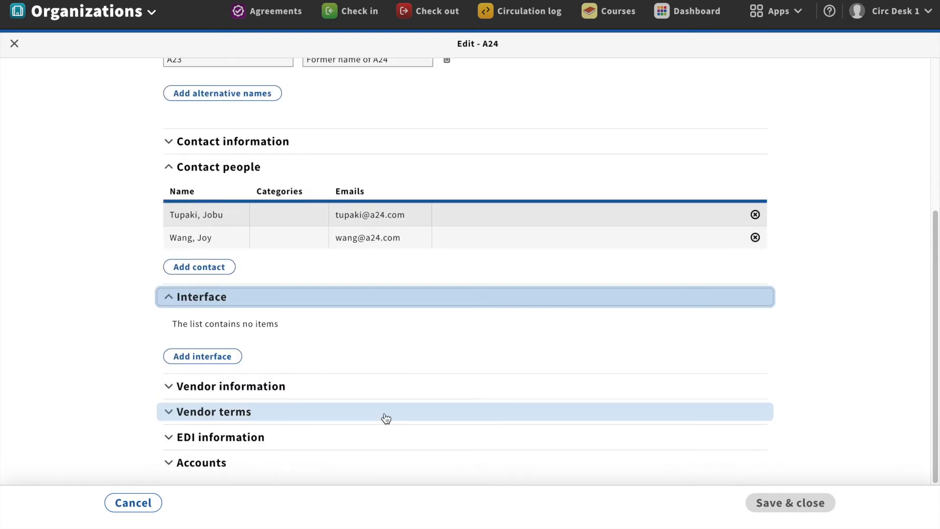
Search the Add interfaces list for a24, find none, and start a new interface
click(208, 360)
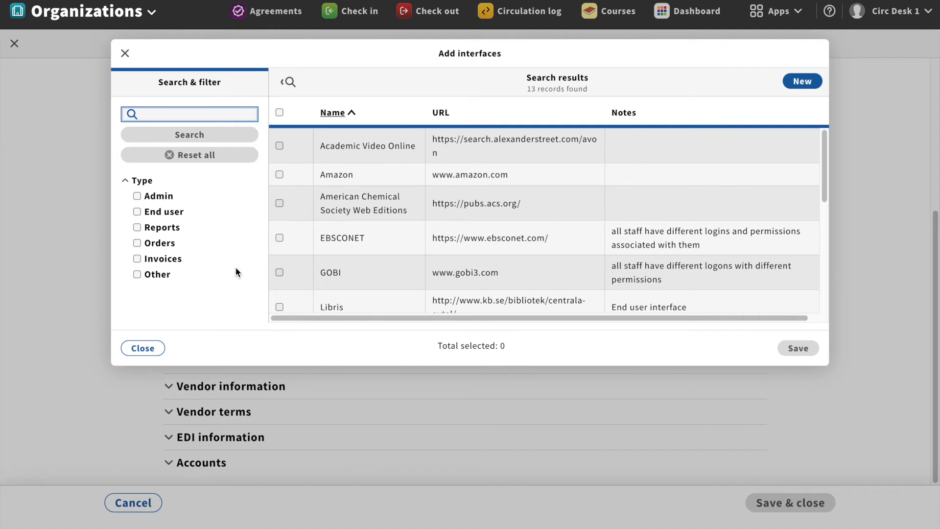
scroll(436, 233, down, 5)
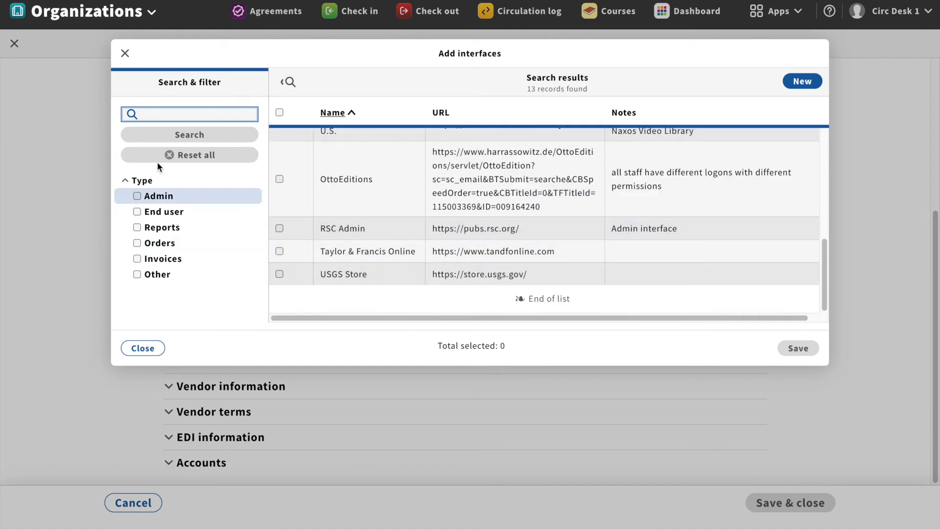
text(a24)
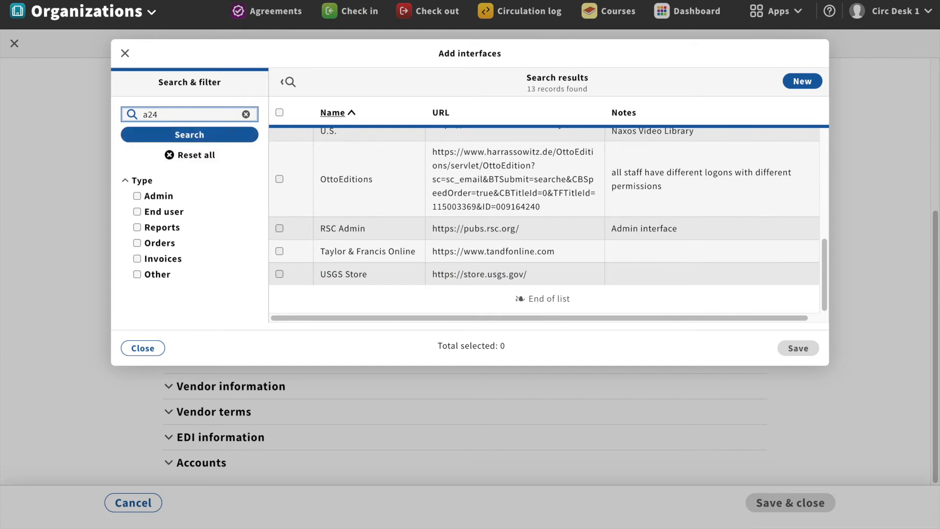
key(Return)
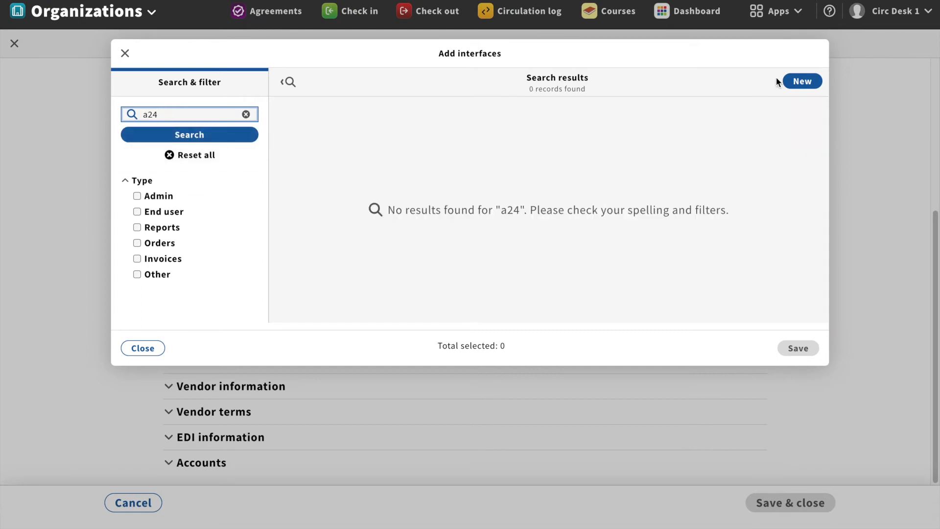
click(802, 82)
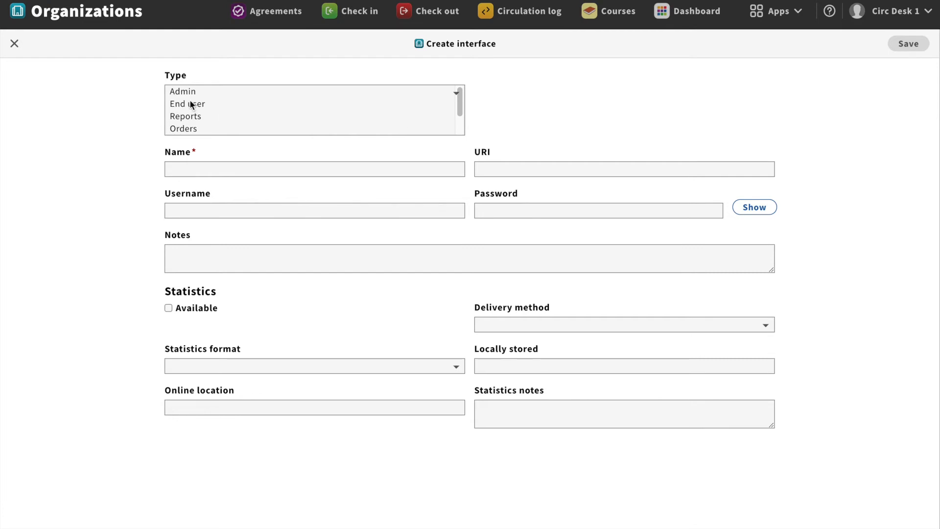
click(186, 116)
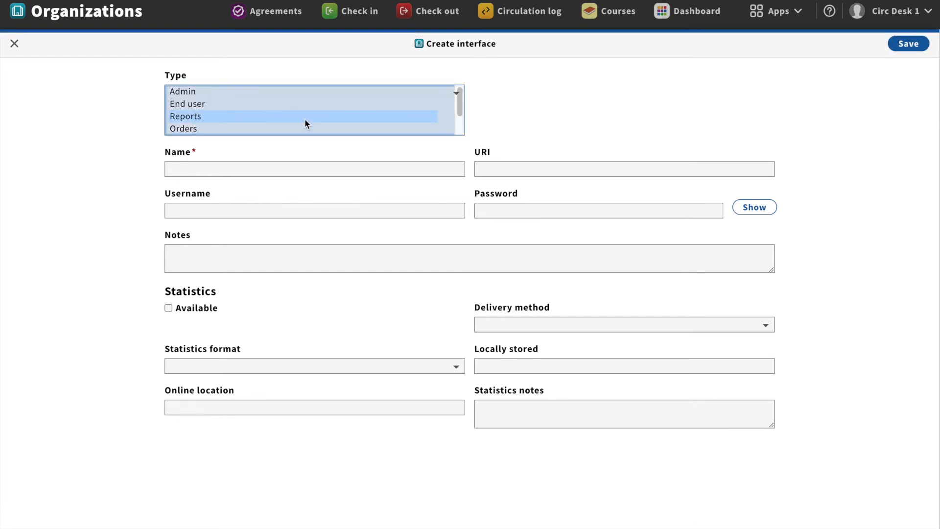
drag(463, 105, 375, 91)
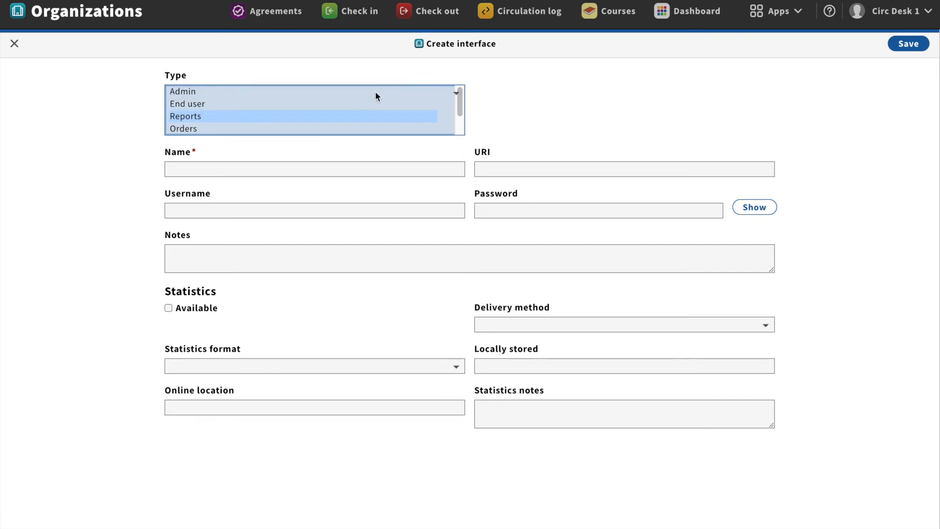
ctrl+click(176, 91)
key(Tab)
text(A24)
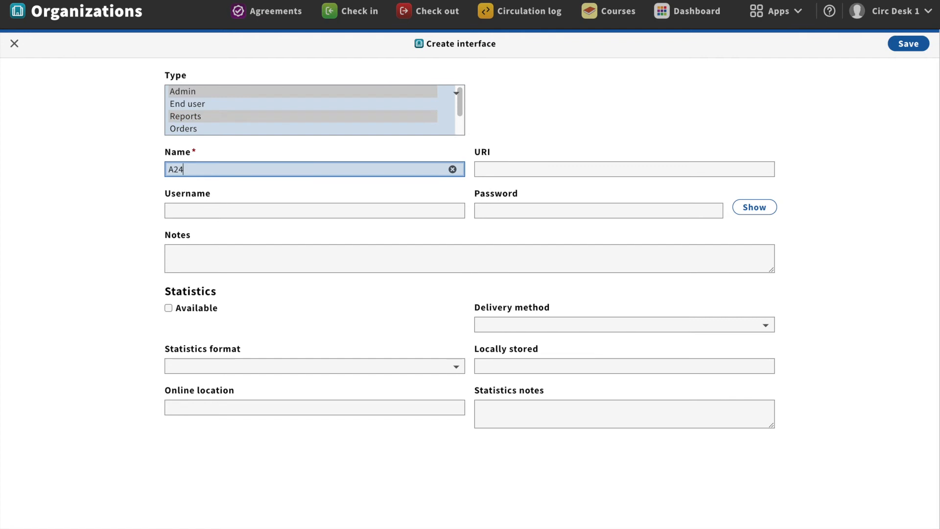
key(Tab)
text(http://opentown.a24.com)
click(396, 208)
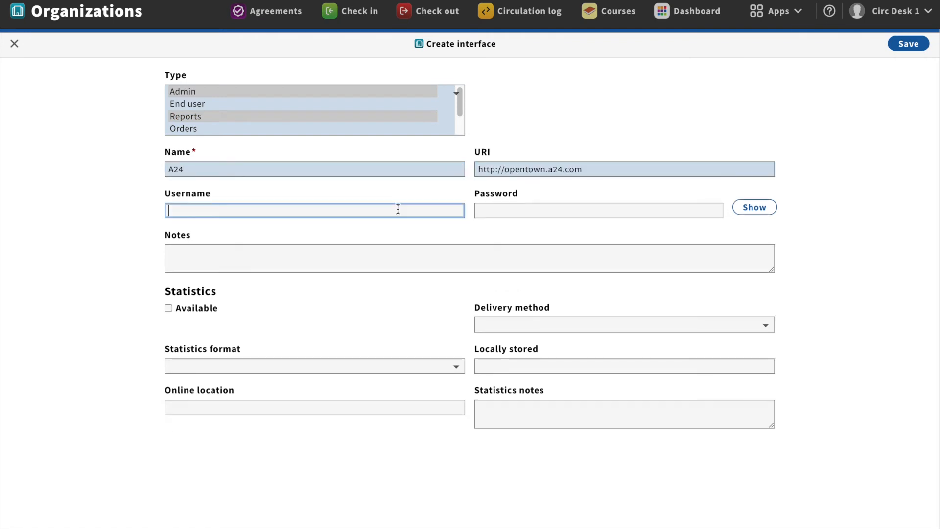
text(opentown)
key(Tab)
text(password)
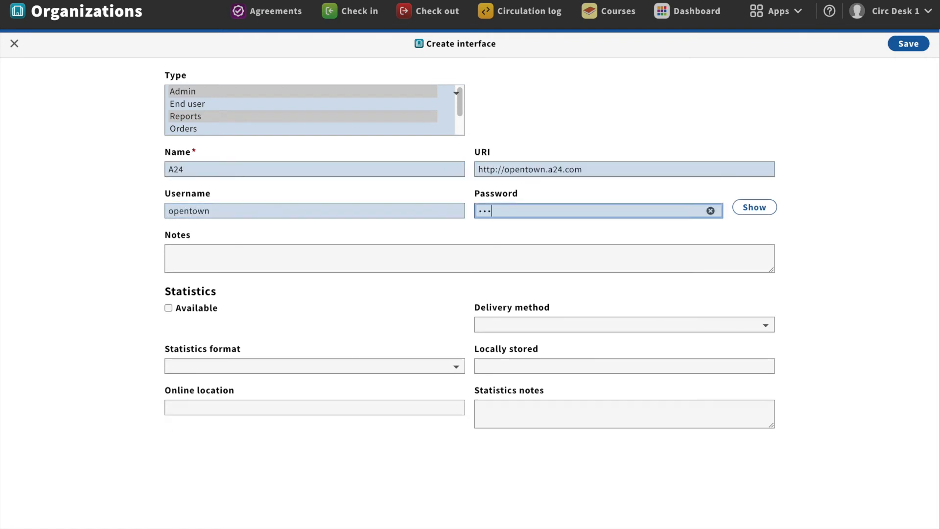
click(279, 262)
Mark statistics available with Email delivery and Counter format, then save the interface
click(245, 302)
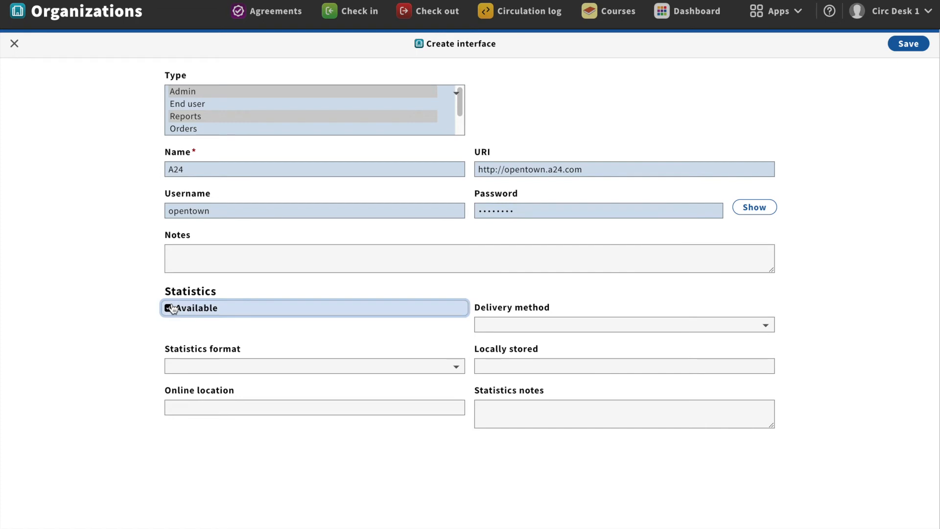
click(557, 324)
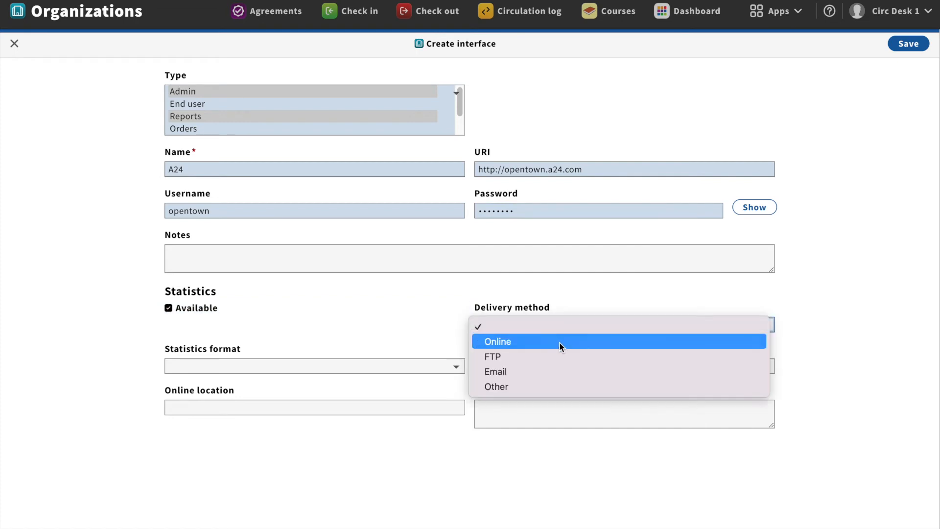
click(554, 369)
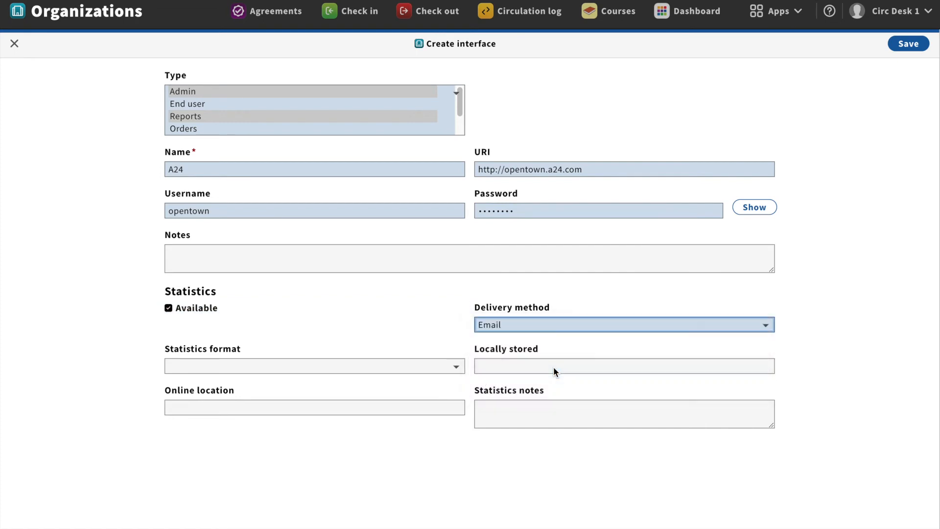
click(441, 370)
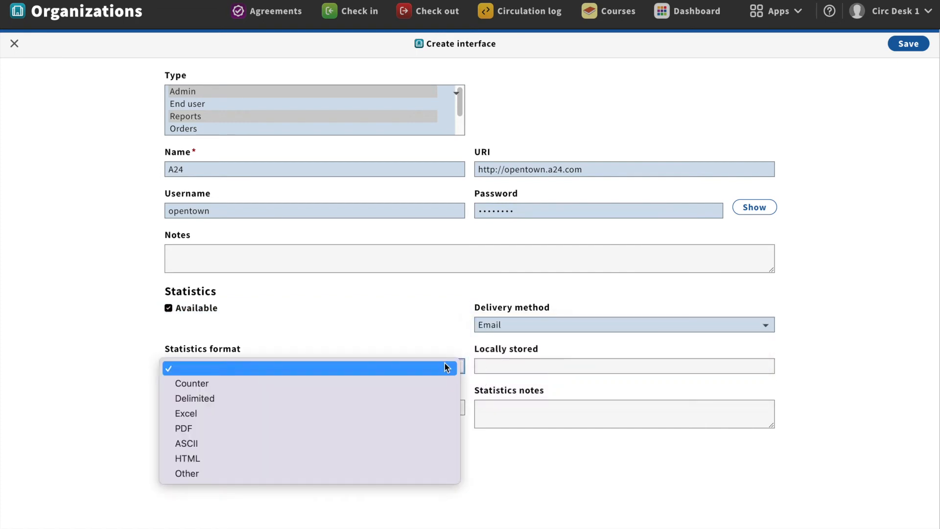
click(429, 383)
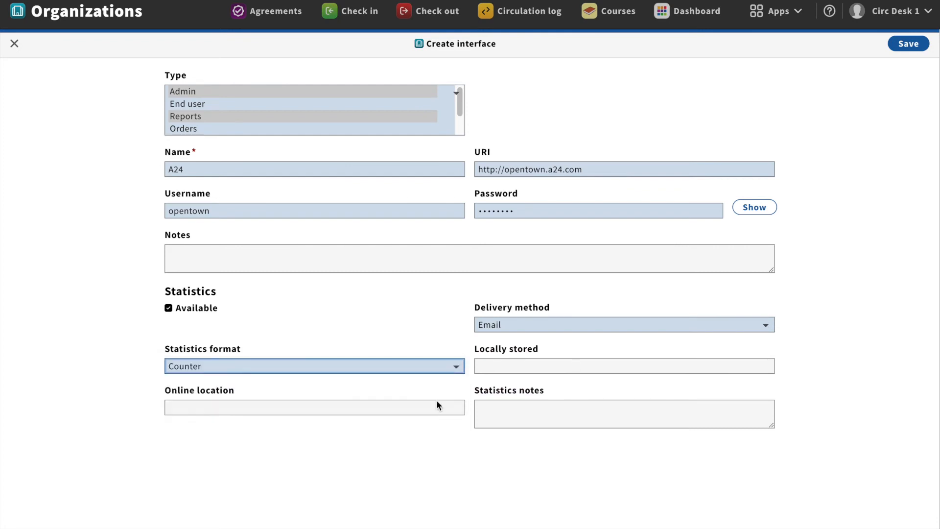
click(914, 44)
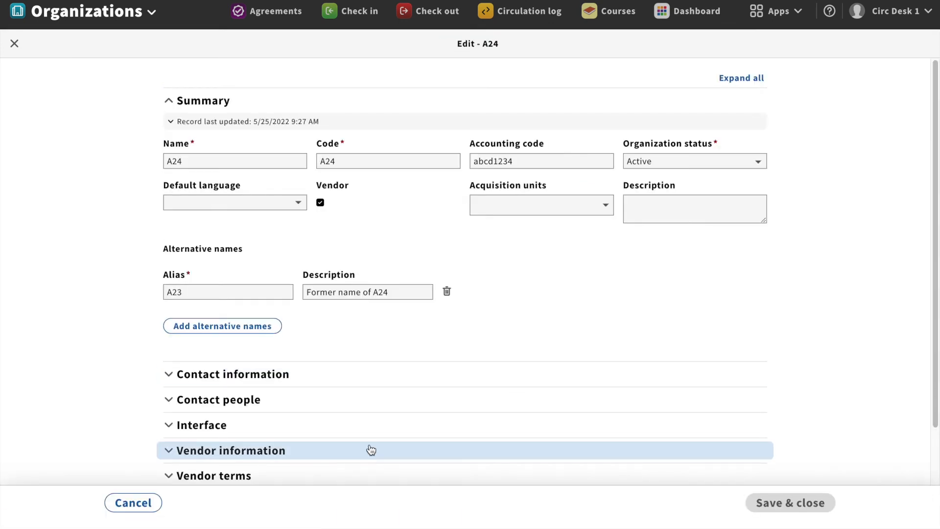
In Vendor information, choose Credit card as payment method and add US Dollar (USD) as vendor currency
scroll(503, 346, down, 2)
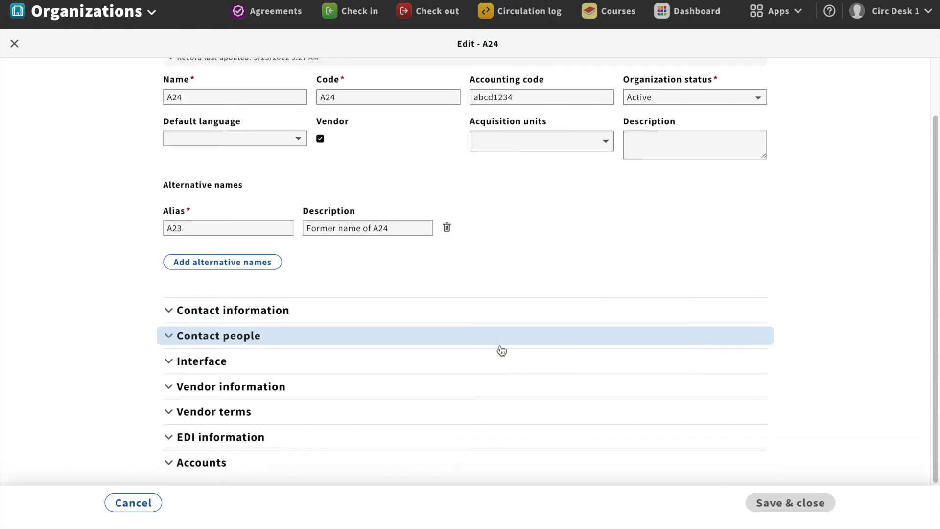
click(283, 395)
scroll(856, 329, down, 5)
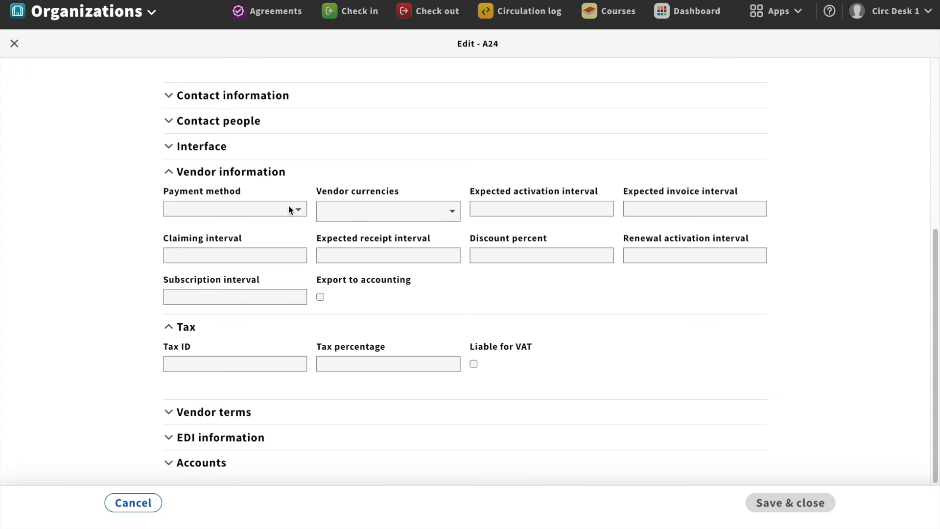
click(291, 210)
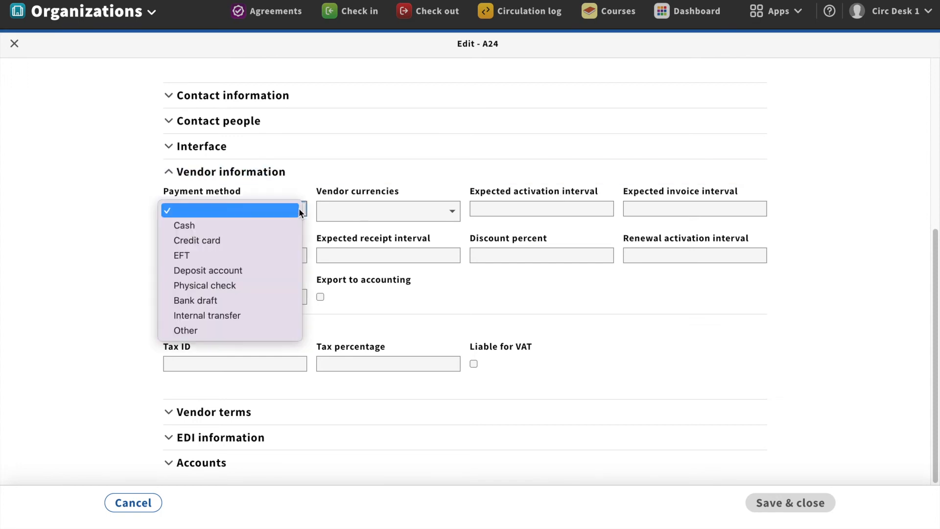
click(279, 239)
click(449, 212)
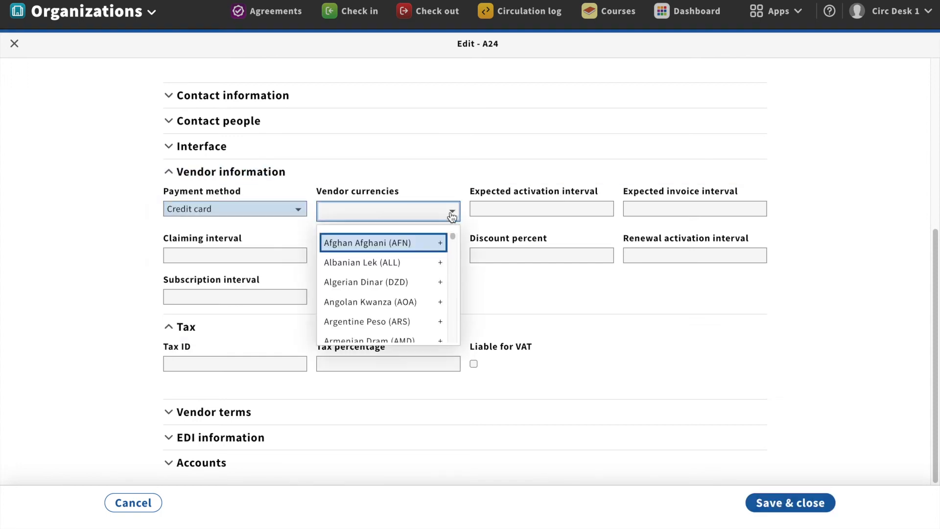
click(375, 213)
text(usd)
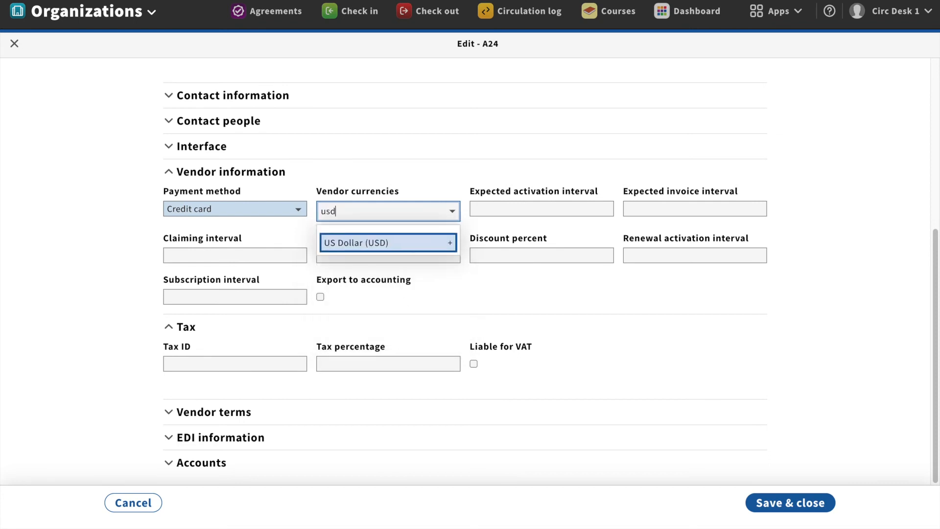
click(393, 242)
click(633, 283)
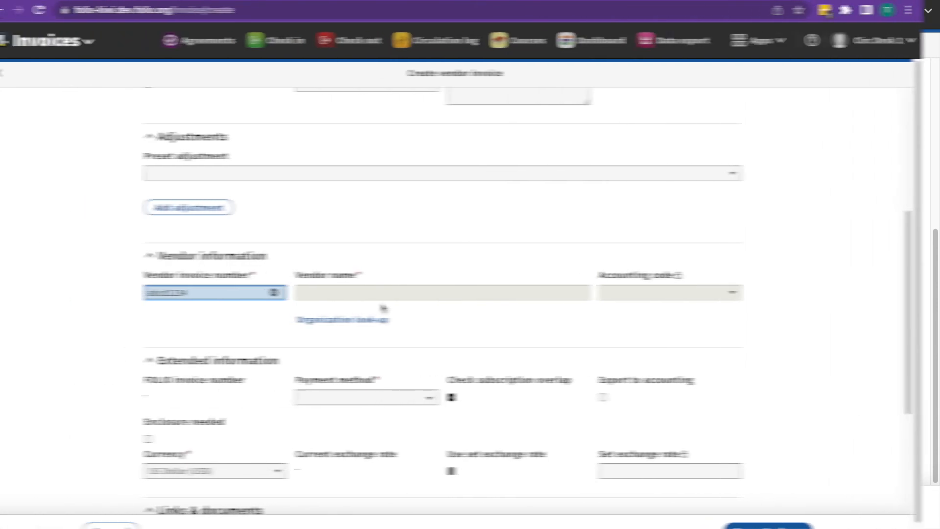
Search the organization look-up for 'a24' and select A24 as the vendor
click(387, 321)
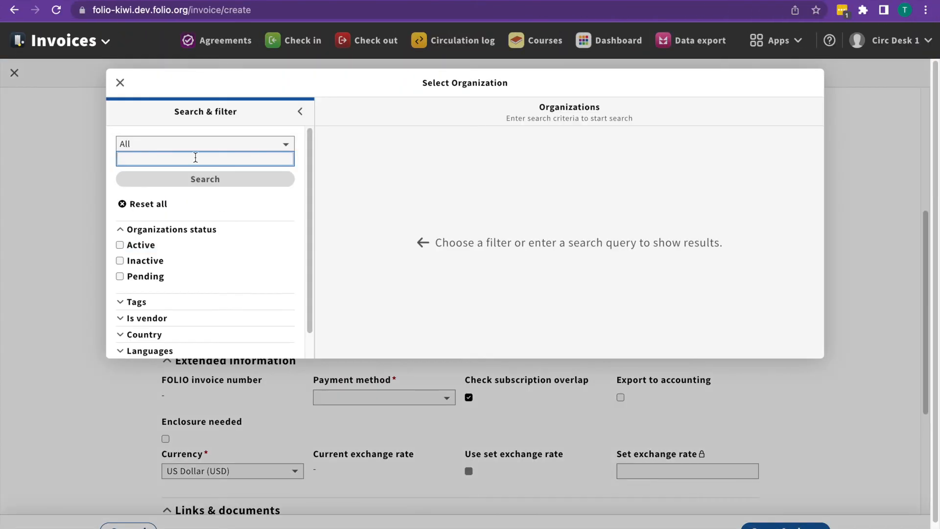
text(a24)
click(202, 181)
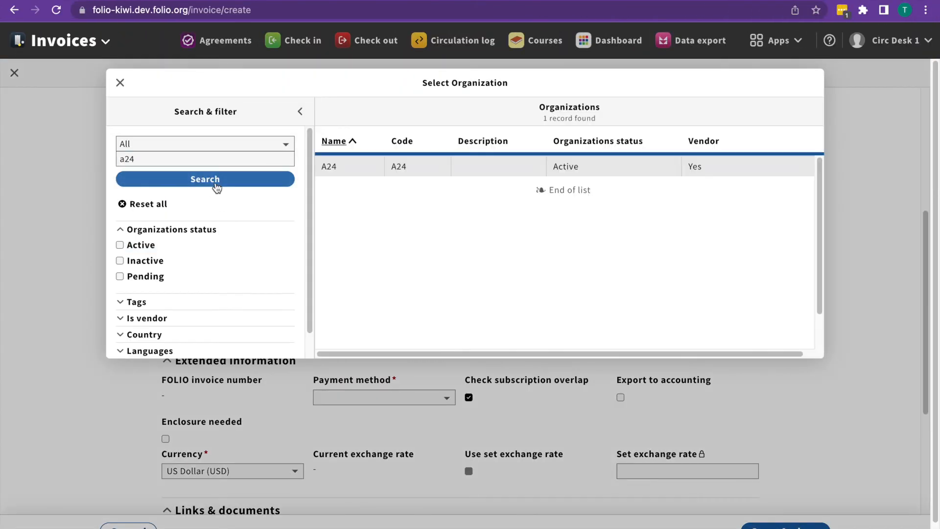
click(400, 168)
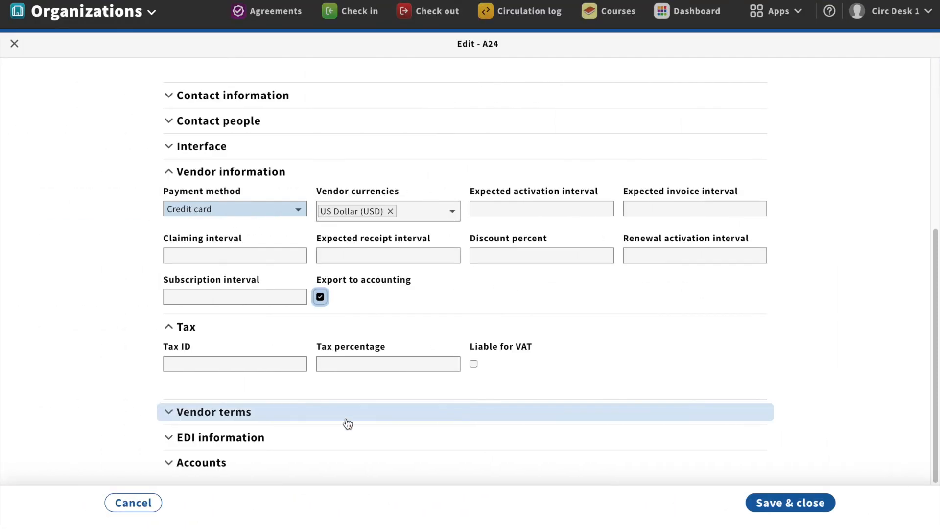
Add a vendor term named 'Standard discount' with a 5% discount
click(244, 414)
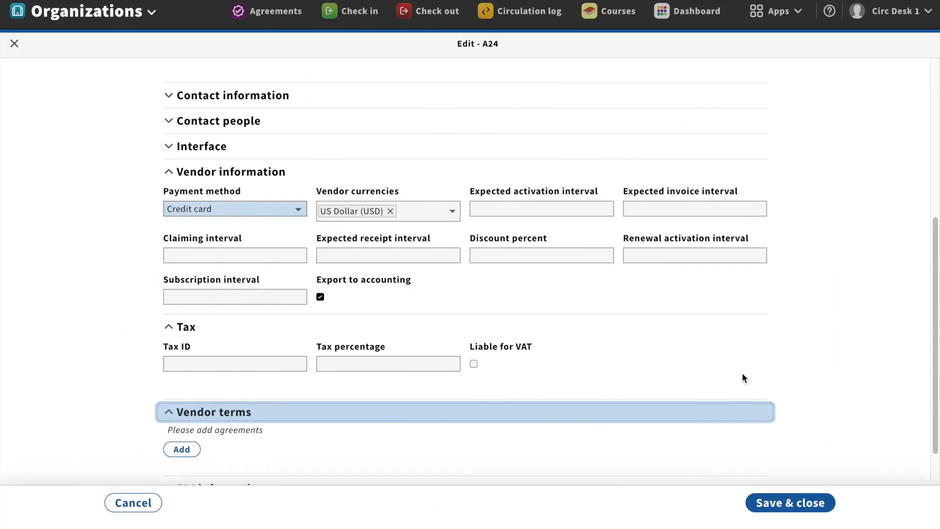
scroll(746, 368, down, 2)
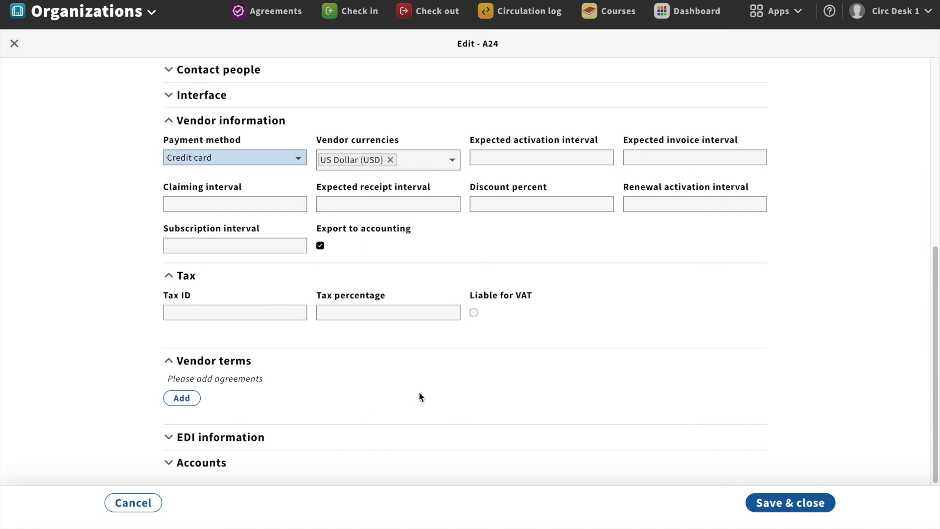
click(180, 398)
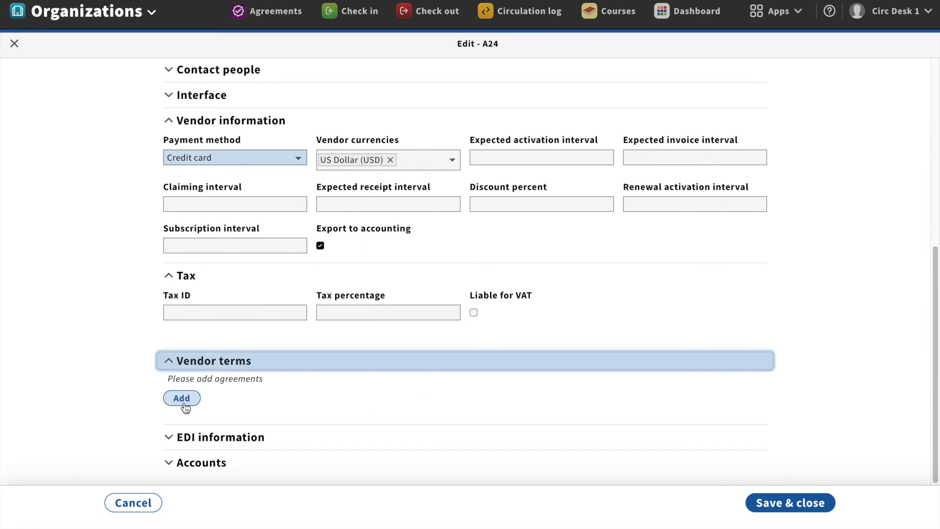
click(184, 403)
scroll(440, 442, down, 2)
text(Standard discount)
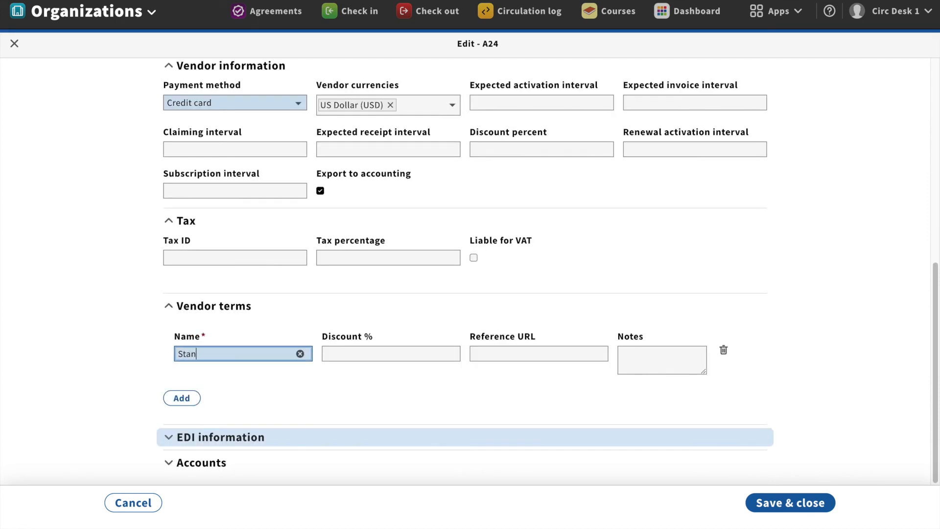
click(364, 351)
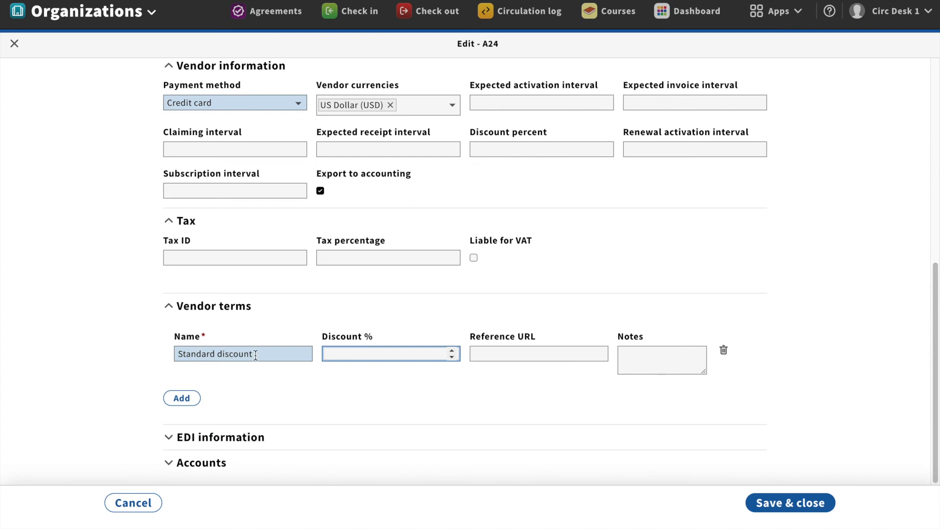
text(5)
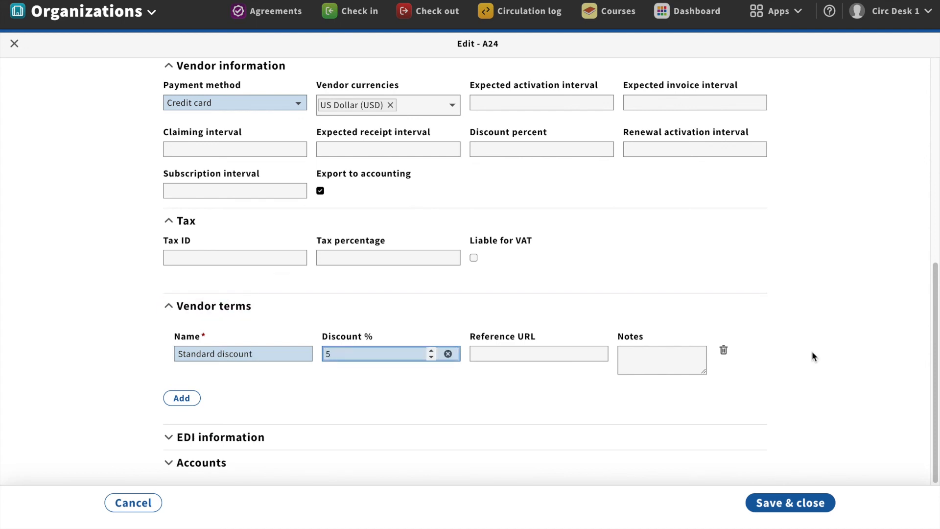
click(808, 392)
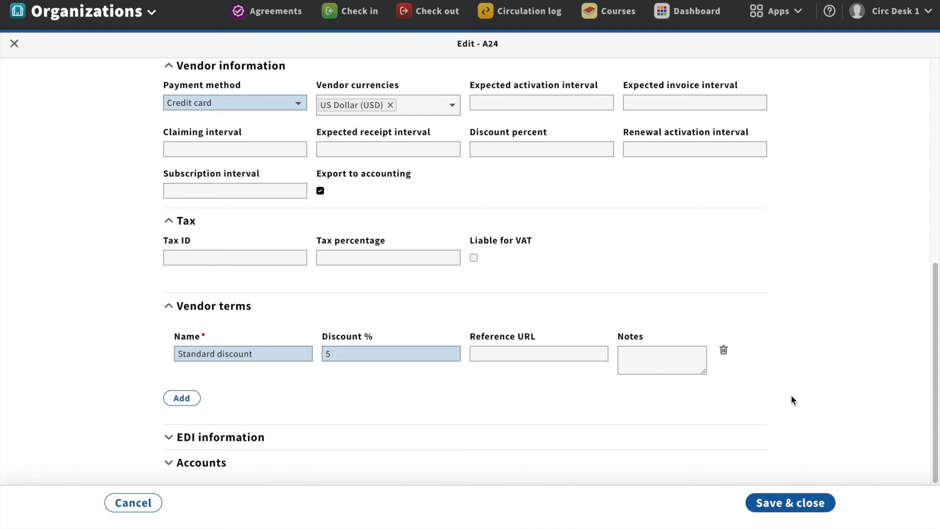
Expand and review the EDI information section, then collapse it again
click(269, 438)
scroll(334, 405, down, 3)
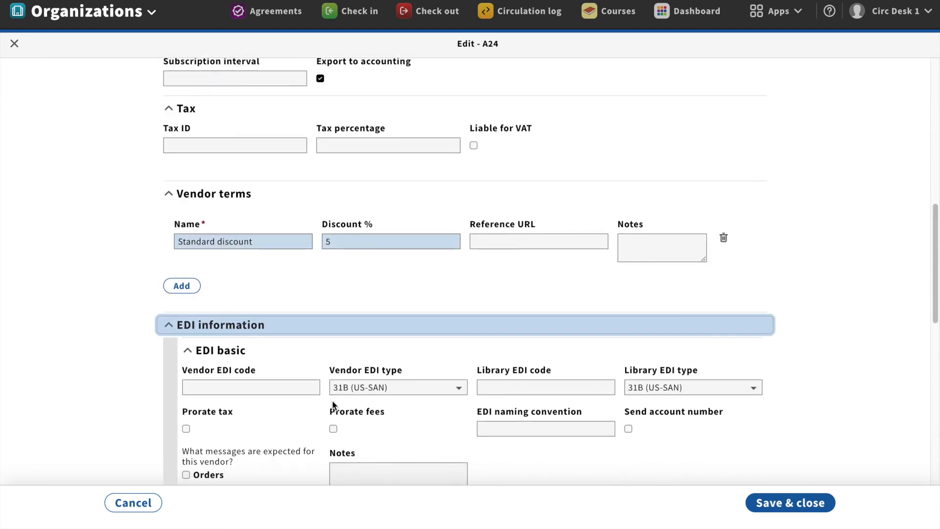
scroll(333, 405, down, 2)
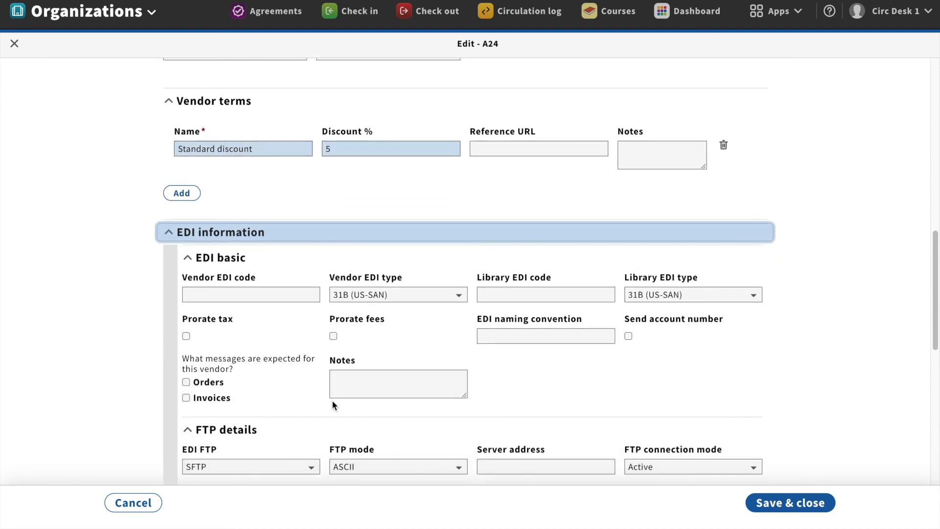
scroll(332, 400, down, 9)
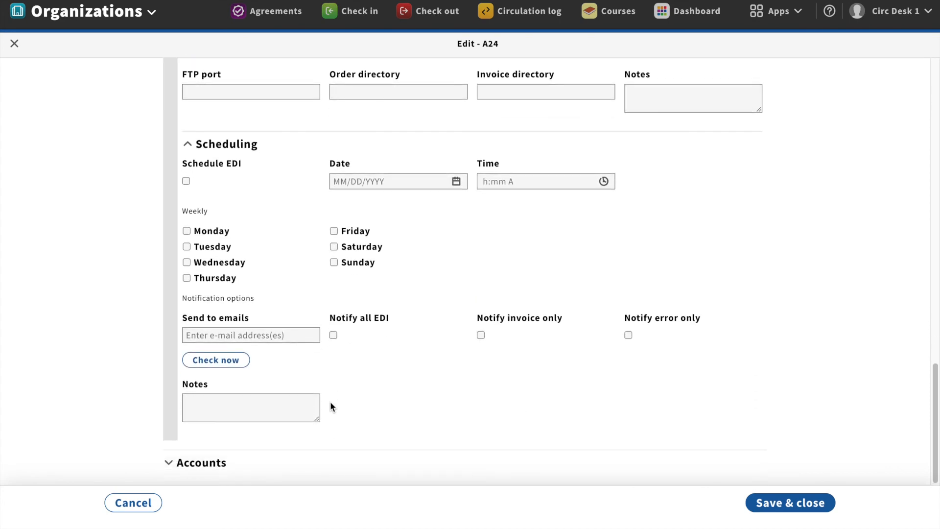
scroll(330, 401, up, 11)
click(182, 319)
Expand the Accounts section and add a new blank account entry
click(211, 464)
scroll(212, 460, down, 1)
click(182, 448)
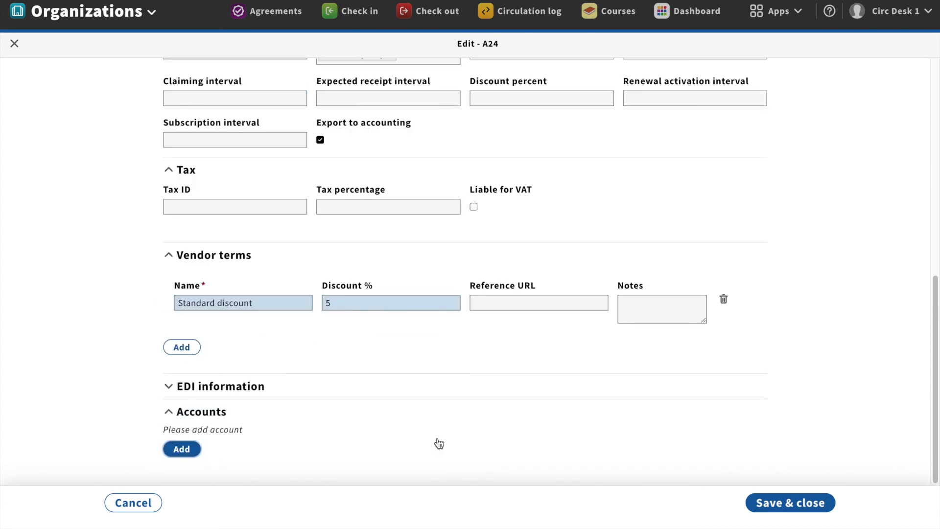
scroll(440, 442, down, 3)
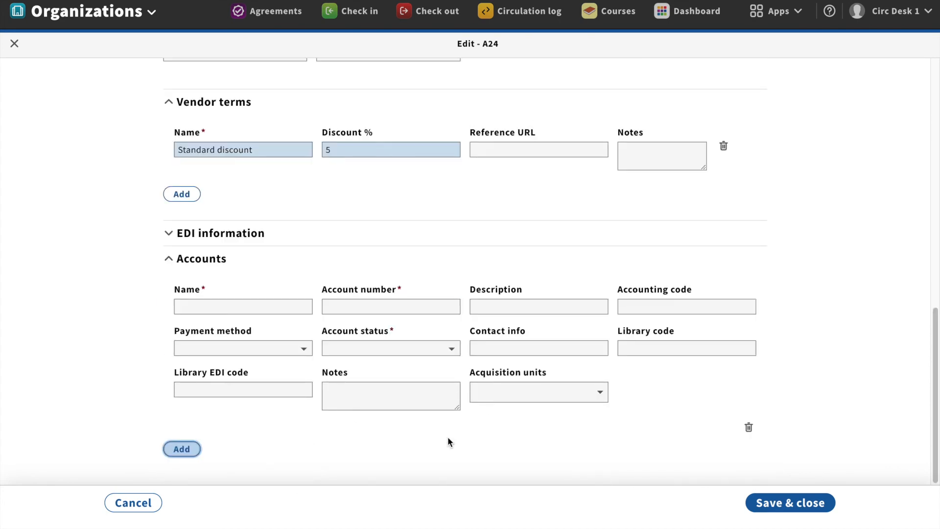